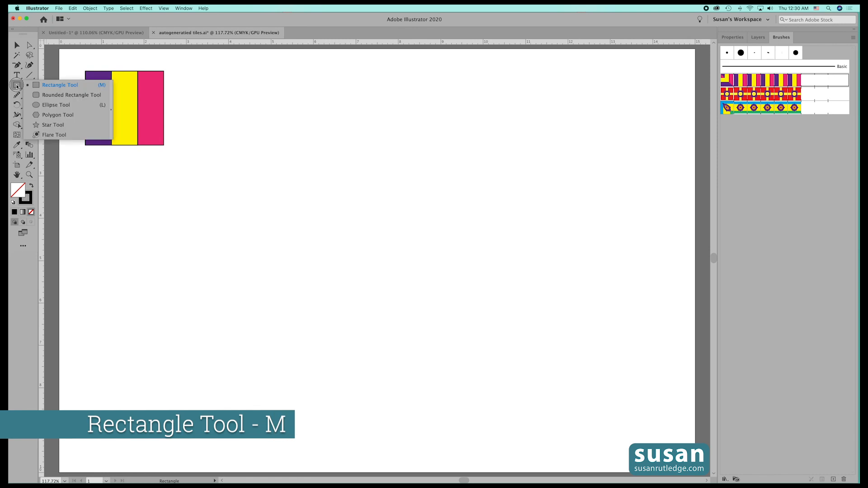
Draw a large rectangle in the middle of the artboard and apply the purple, yellow and pink striped pattern brush to it
click(54, 83)
drag(255, 109, 608, 383)
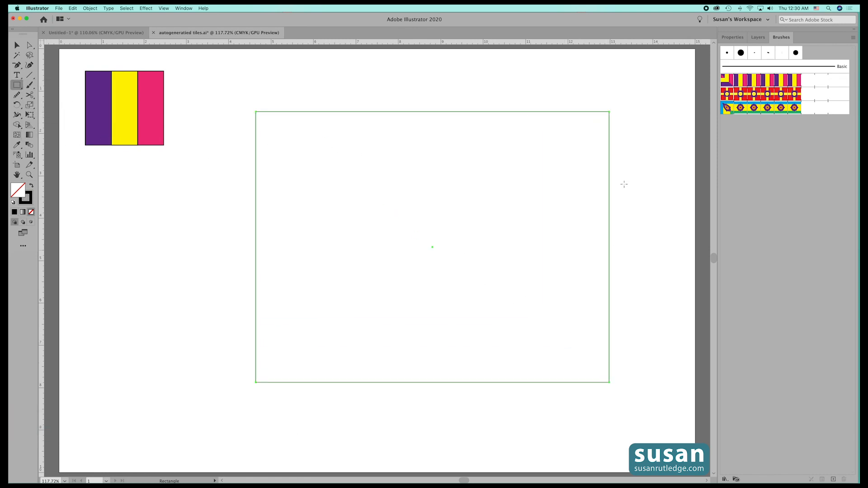
click(727, 82)
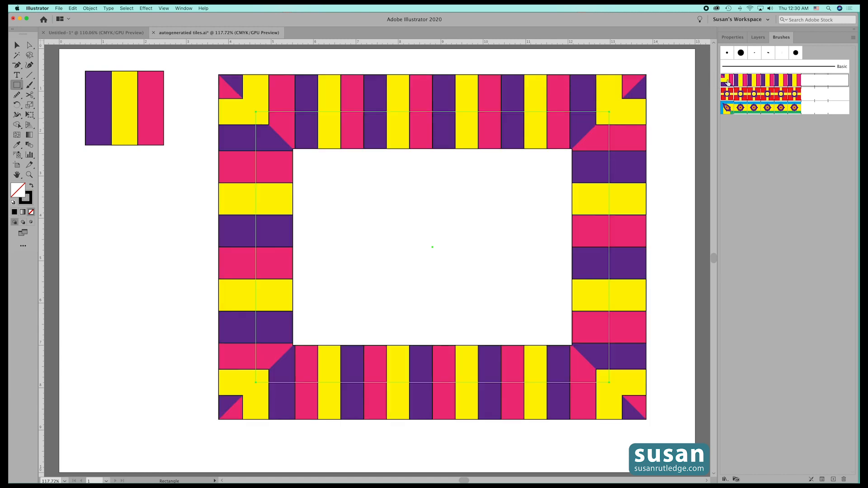
click(15, 46)
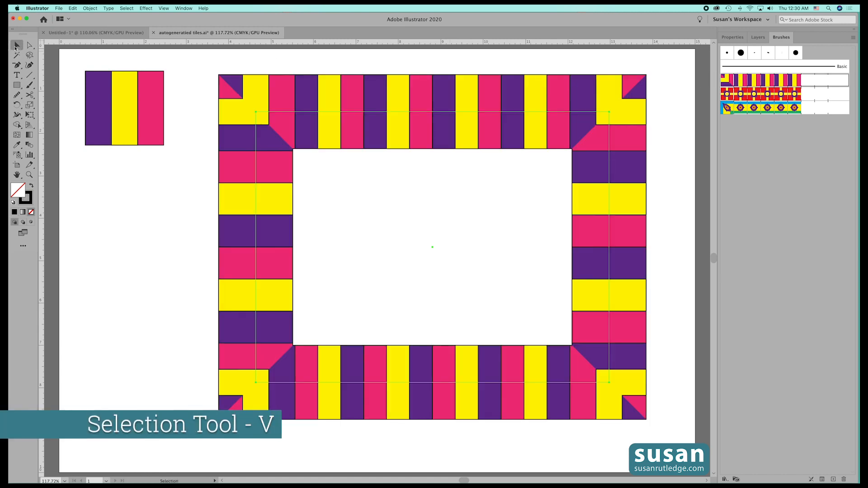
click(667, 431)
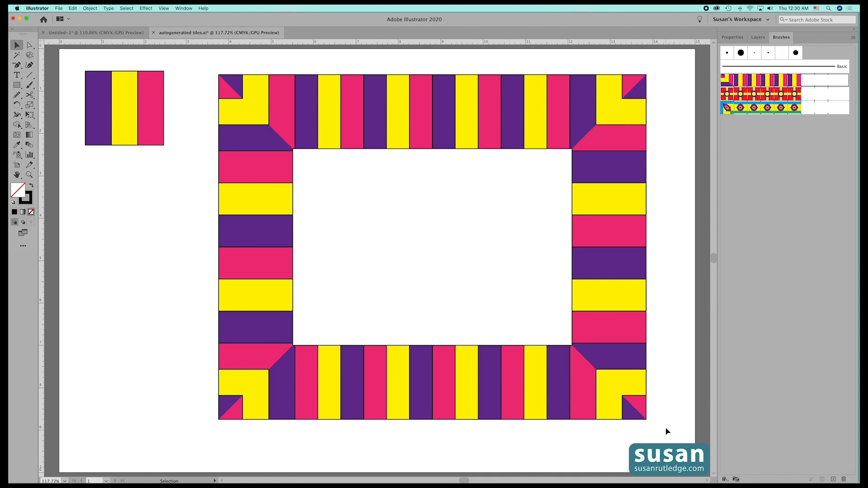
Set the striped brush's outer corner tile to Auto-Centered and apply the change to existing strokes
double_click(726, 81)
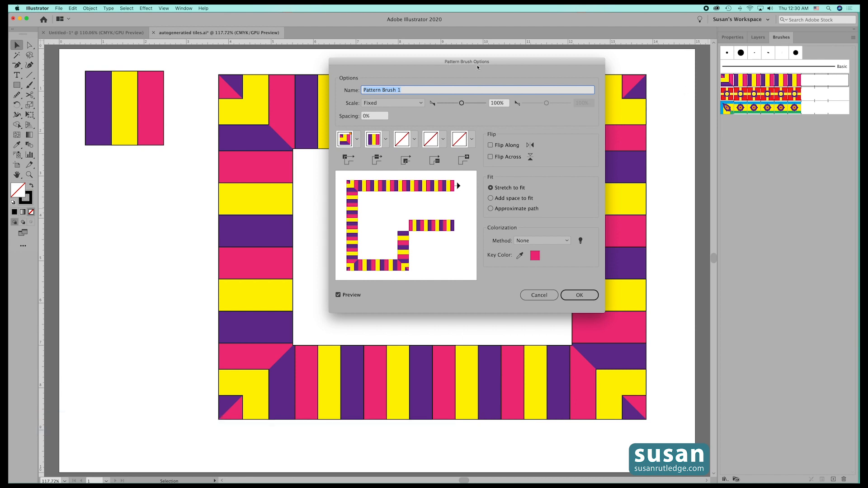
click(357, 139)
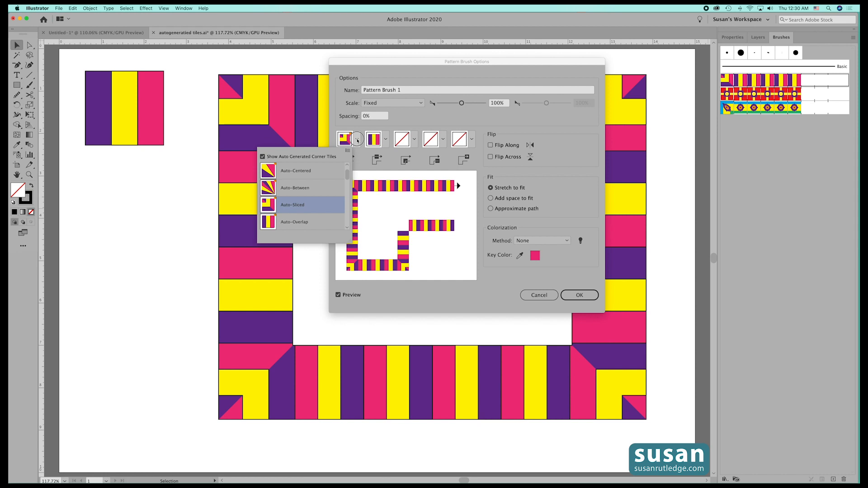
click(301, 173)
click(591, 300)
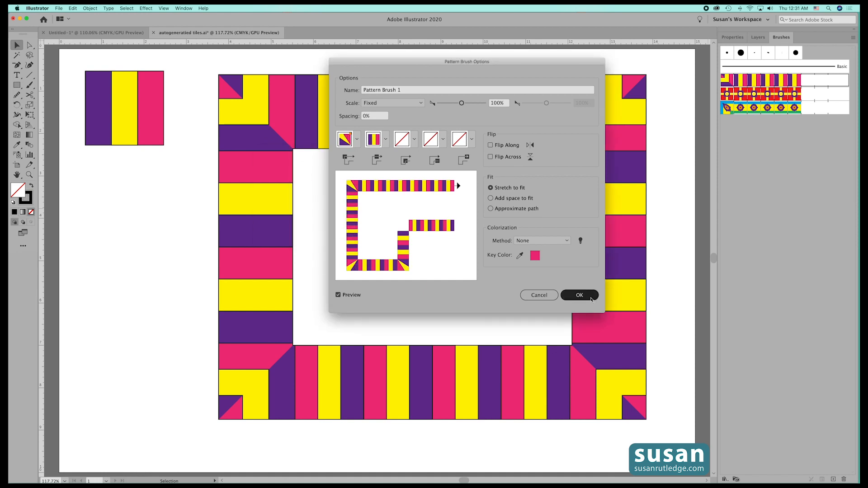
click(422, 265)
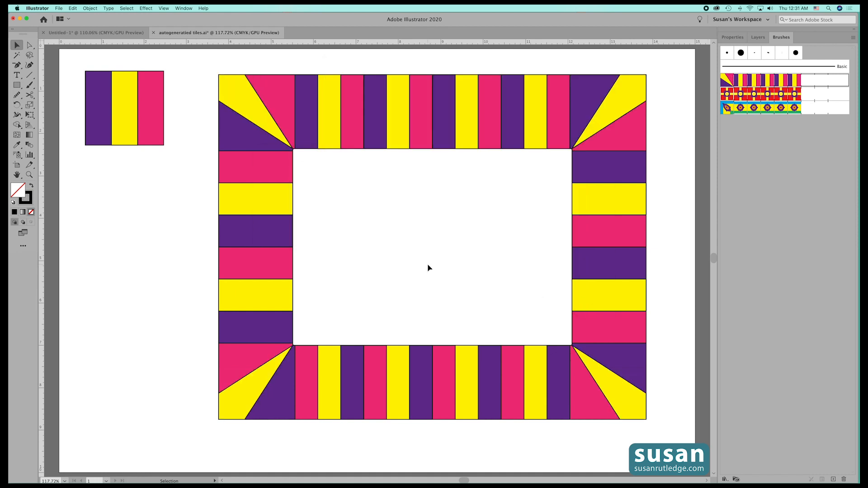
click(319, 180)
Change the striped brush's outer corner tile to Auto-Between and update the existing strokes
double_click(726, 81)
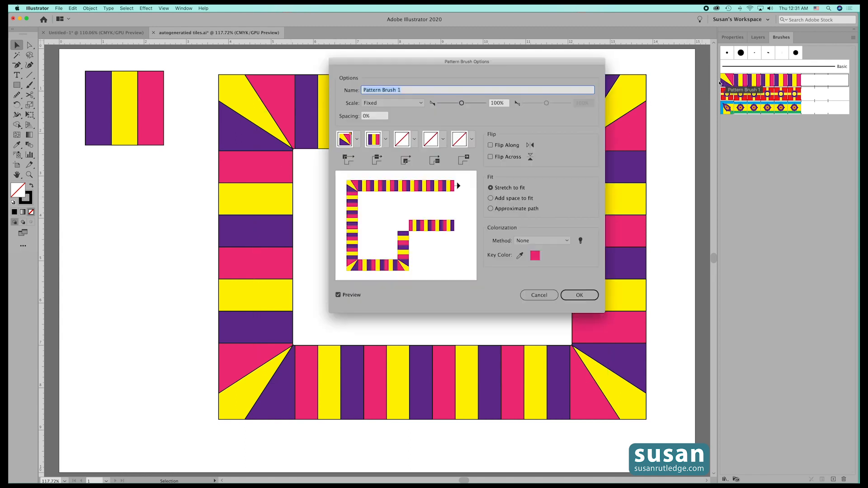
click(357, 139)
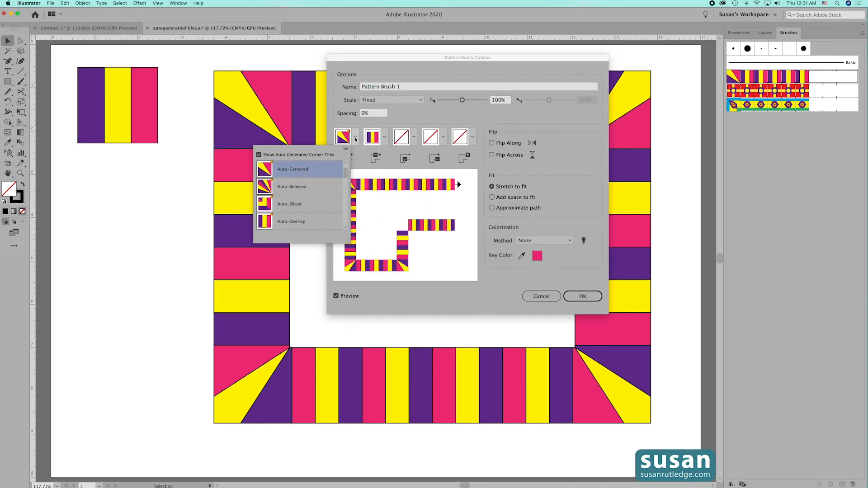
click(316, 185)
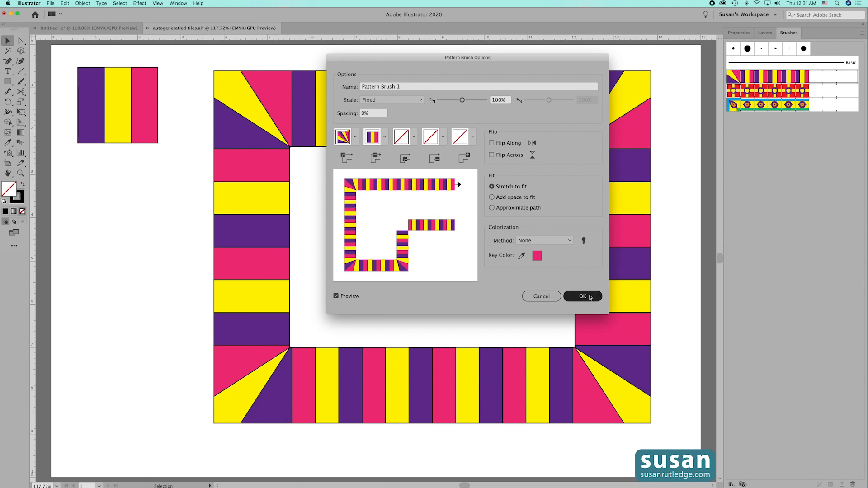
click(583, 296)
click(421, 265)
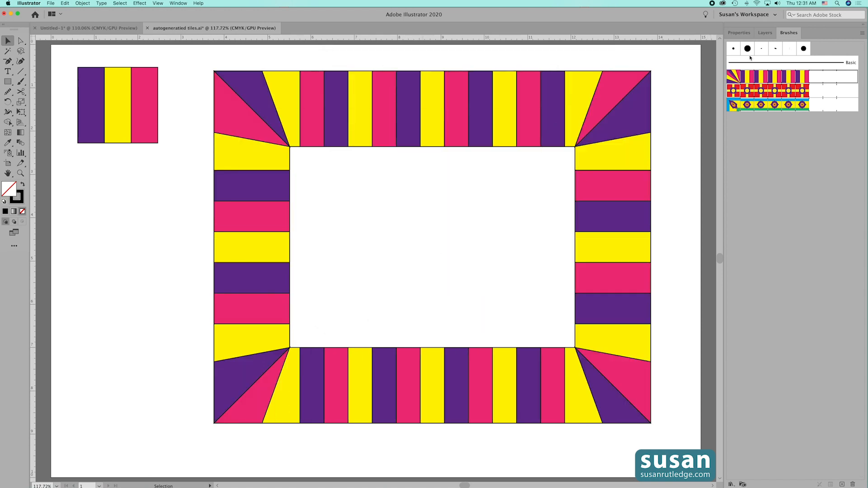
Set the outer corner tile of the striped brush to Auto-Overlap and apply it to existing strokes
double_click(733, 78)
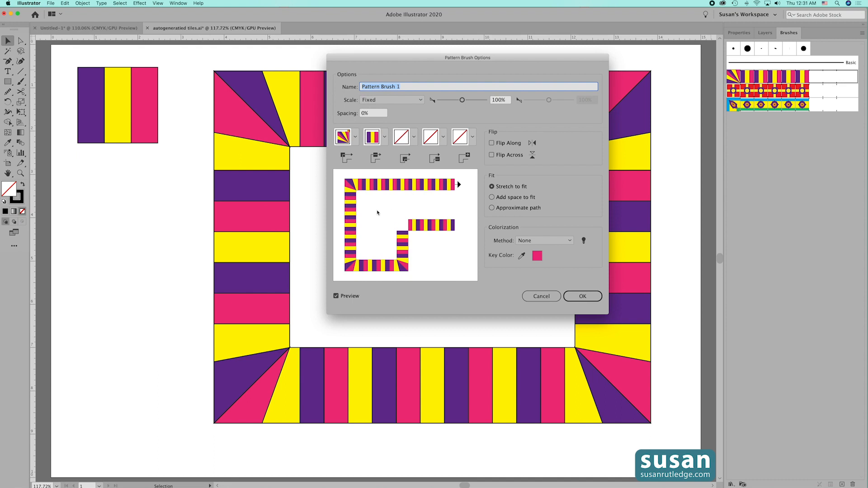
click(355, 137)
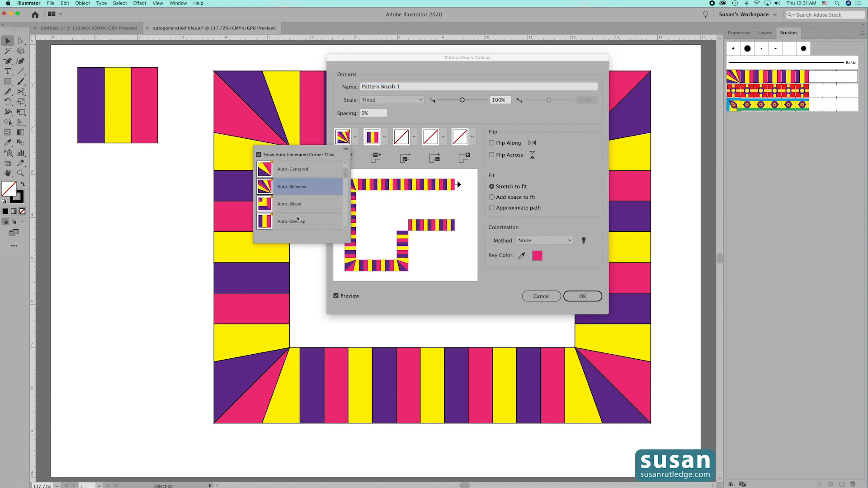
click(311, 222)
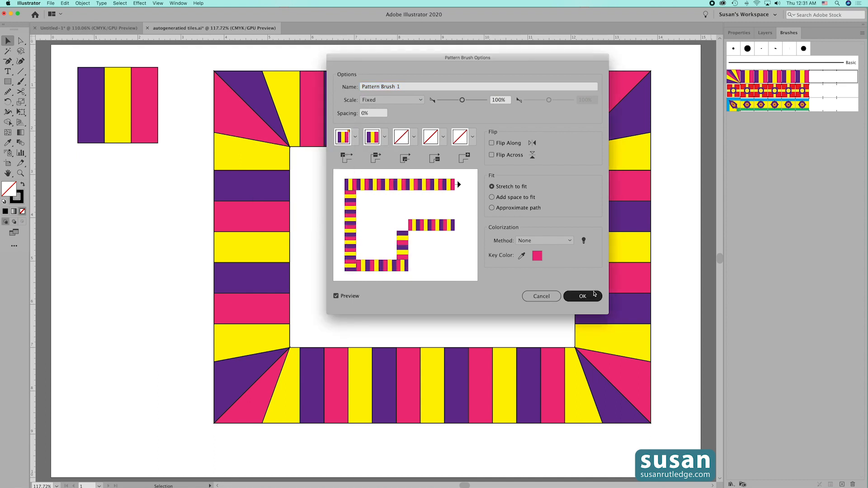
click(587, 296)
click(428, 265)
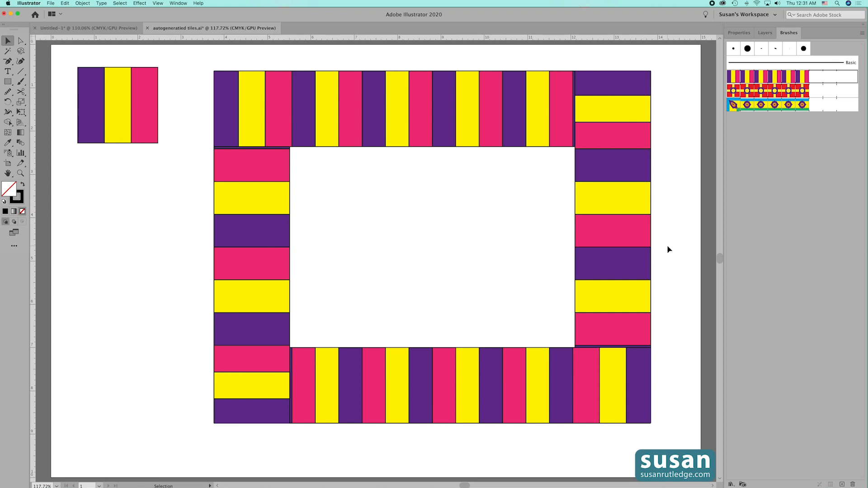
Move the border rectangle from the Stripe layer into Layer 1 and collapse the Stripe layer
key(F7)
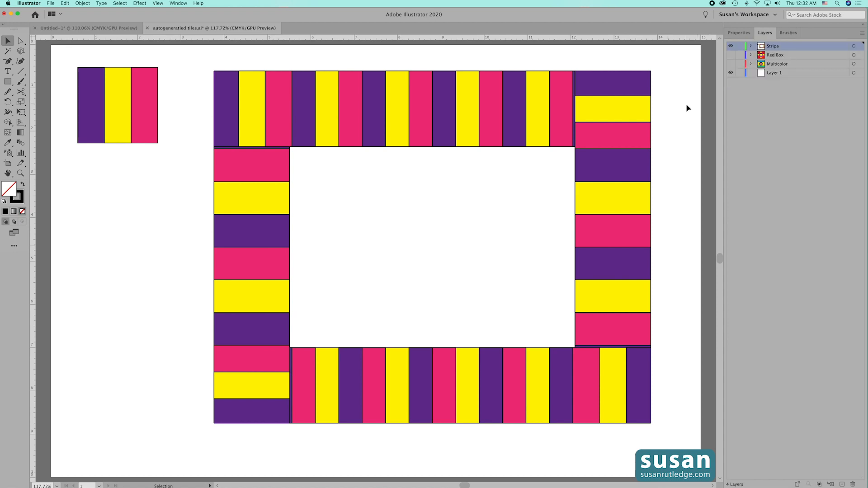
click(751, 45)
drag(772, 55, 778, 119)
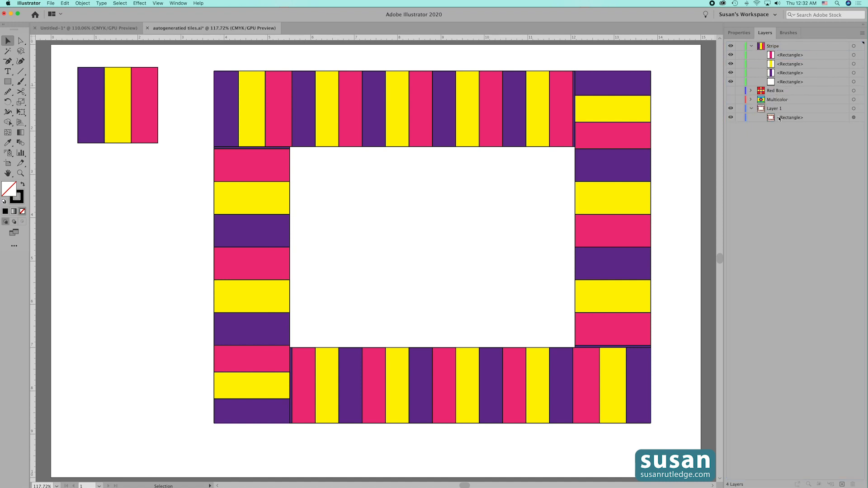
click(751, 47)
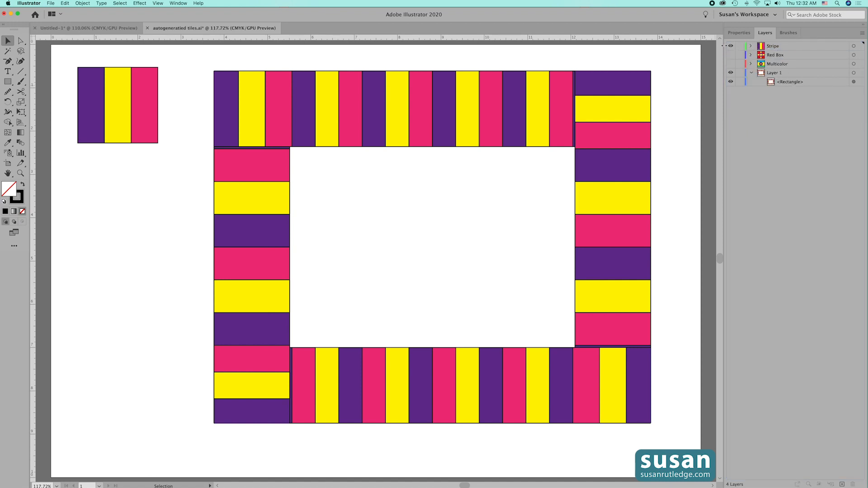
Hide the Stripe layer in favour of the Red Box layer and apply the red box pattern brush to the border rectangle
click(730, 46)
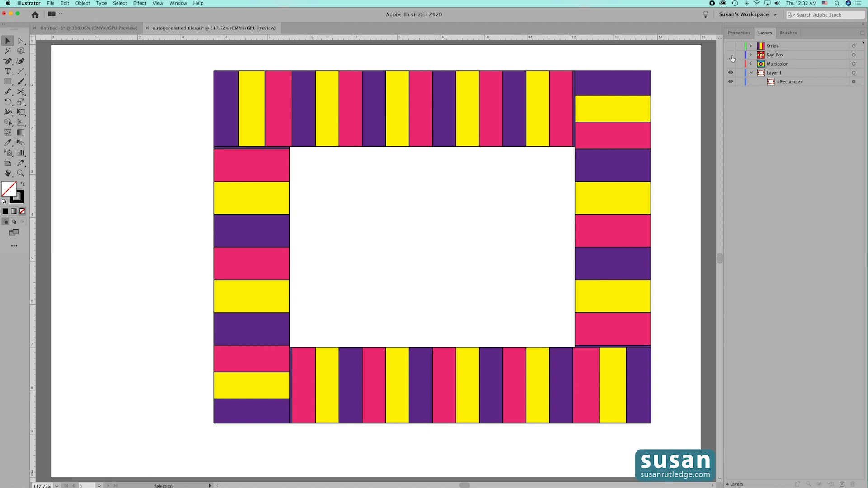
click(730, 55)
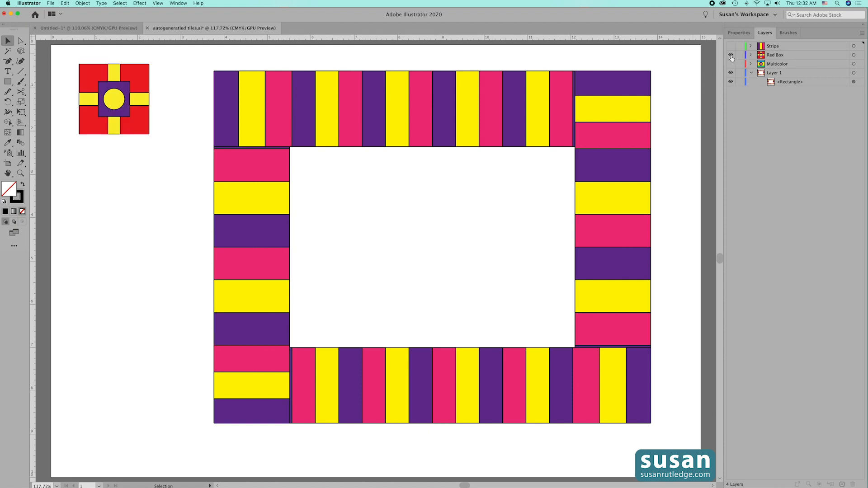
click(788, 33)
click(632, 105)
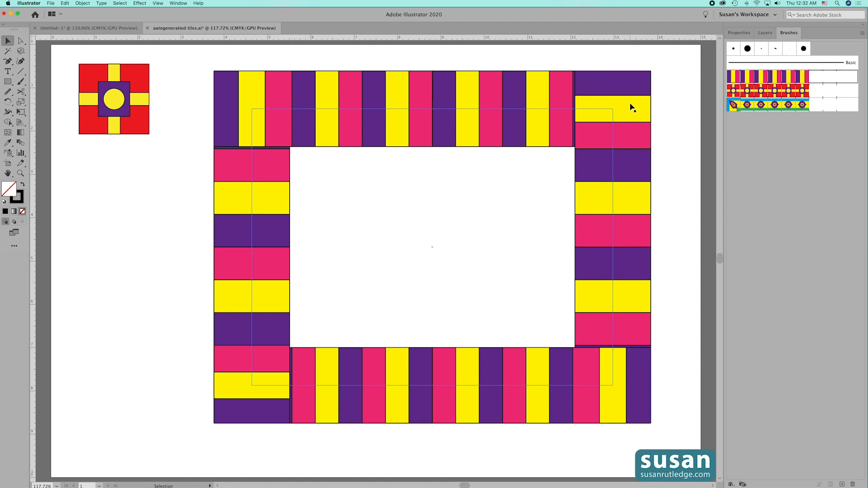
click(756, 93)
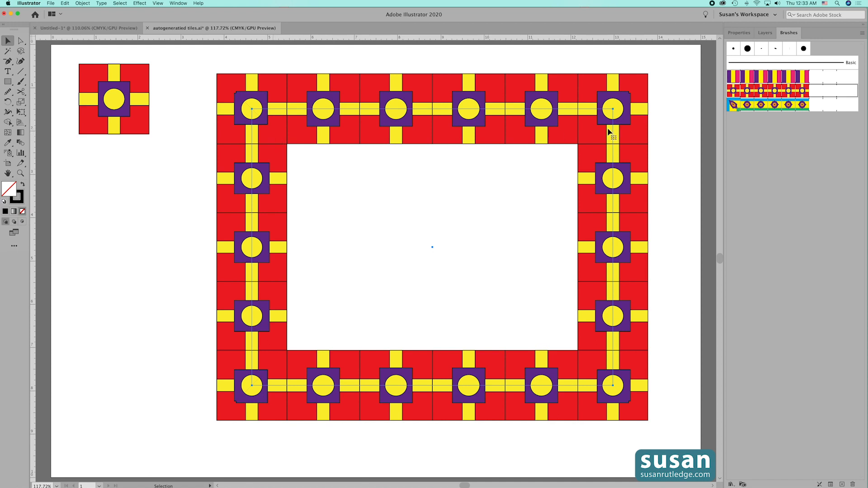
Set the red box brush's outer corner tile to Auto-Centered and apply the change to existing strokes
double_click(732, 91)
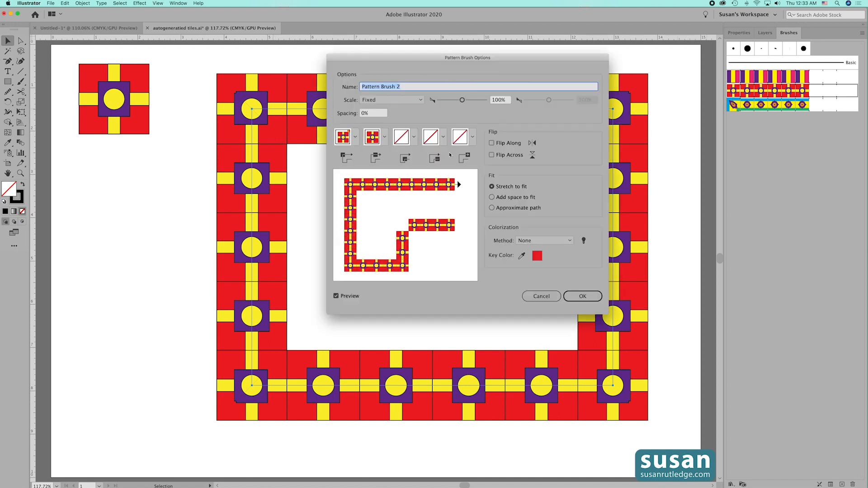
click(355, 137)
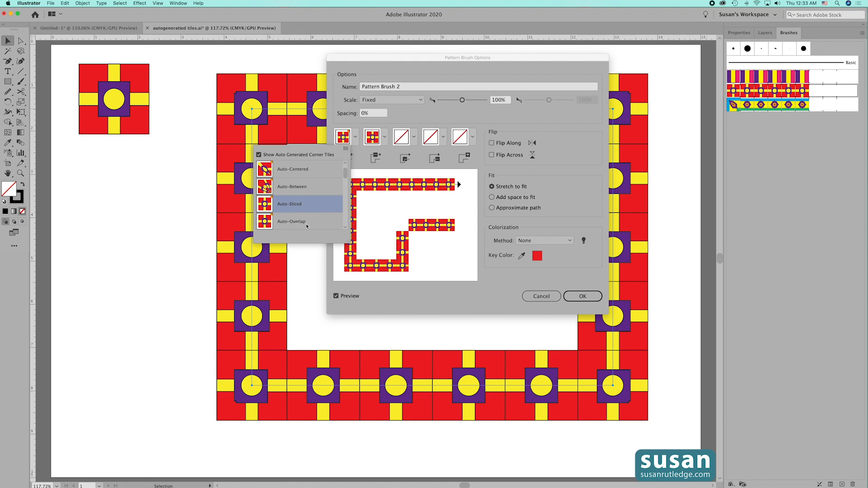
click(301, 171)
click(588, 298)
click(429, 265)
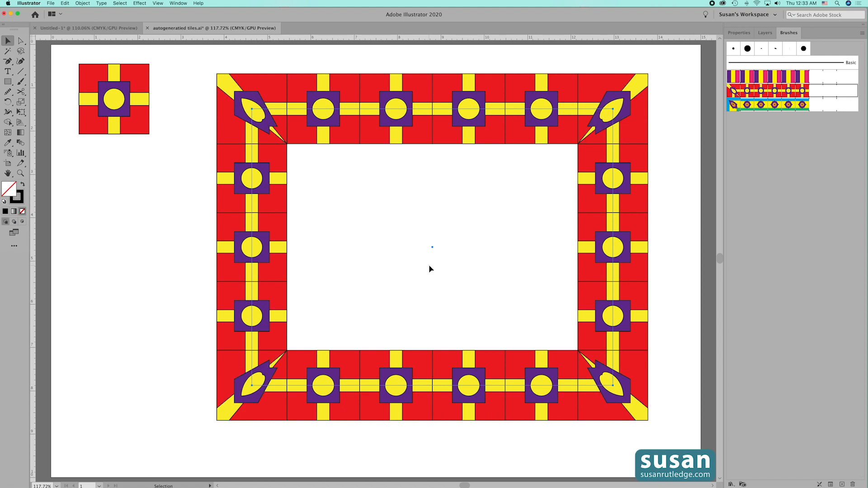
Change the red box brush's outer corner tile to Auto-Between and update the existing strokes
double_click(735, 92)
click(355, 136)
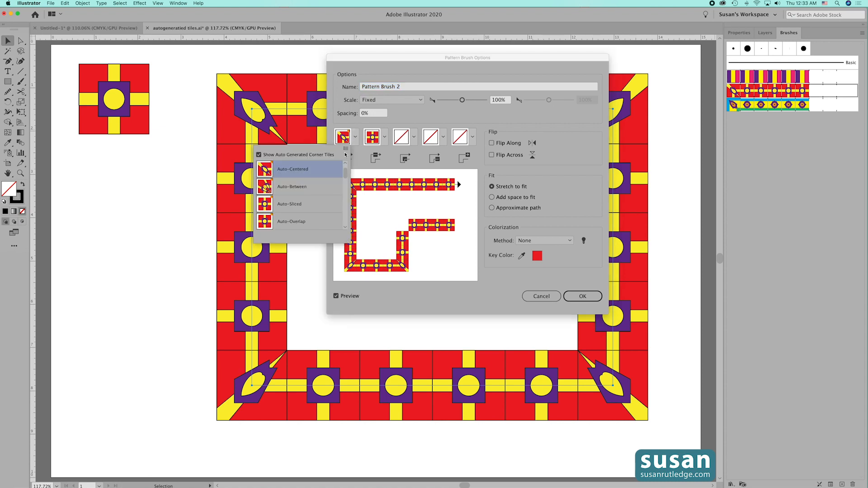
click(304, 187)
click(583, 296)
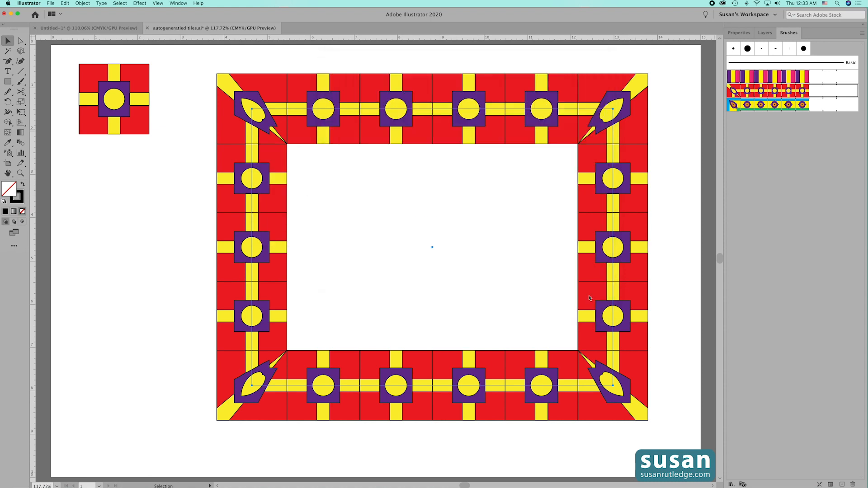
click(423, 265)
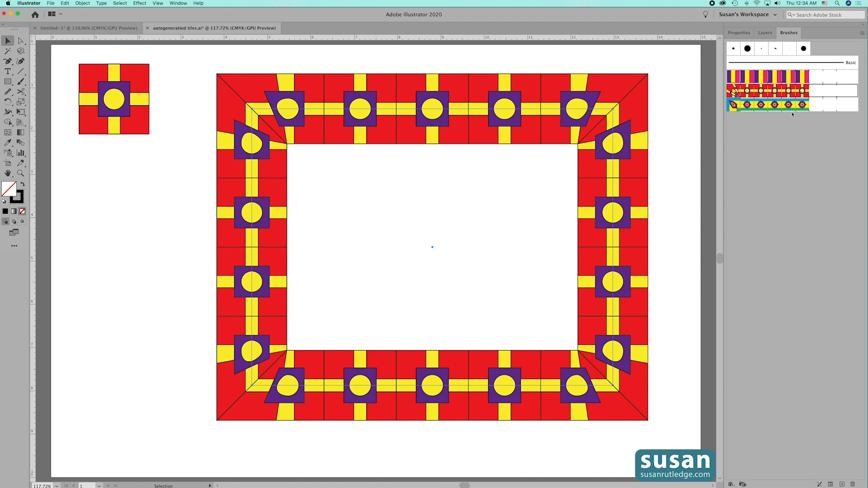
Switch the red box brush's outer corner tile back to Auto-Centered and apply it to the border's strokes
double_click(737, 92)
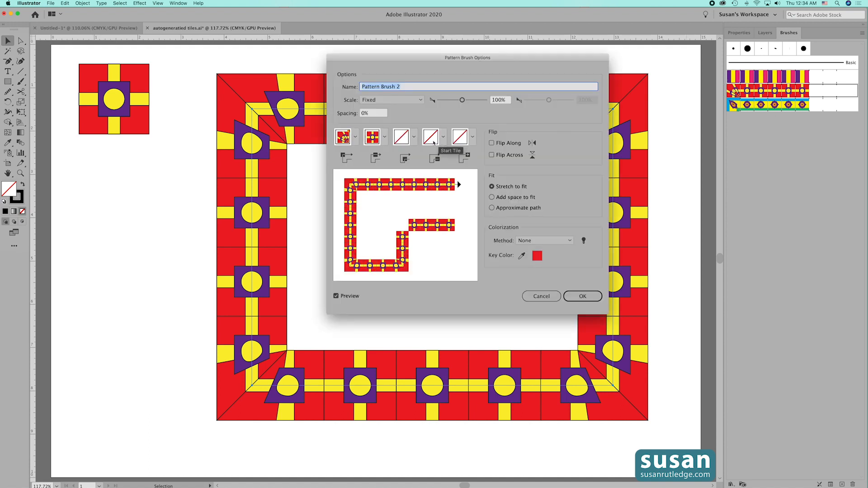
click(355, 136)
click(320, 168)
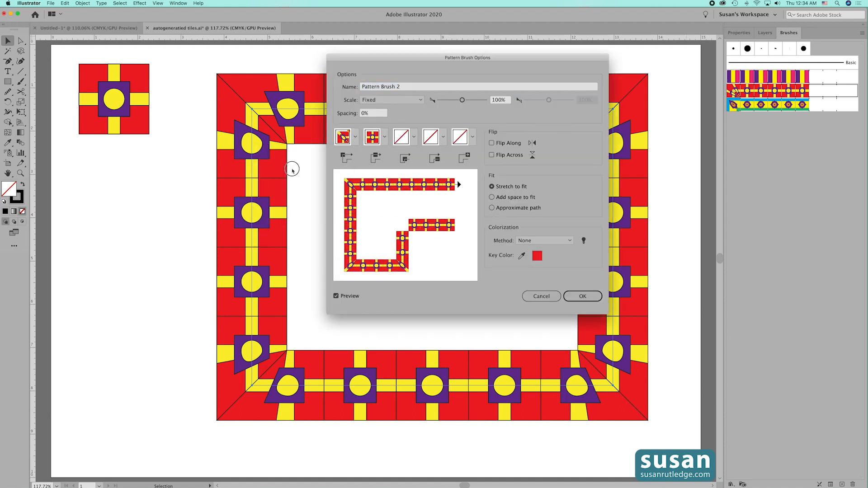
click(583, 296)
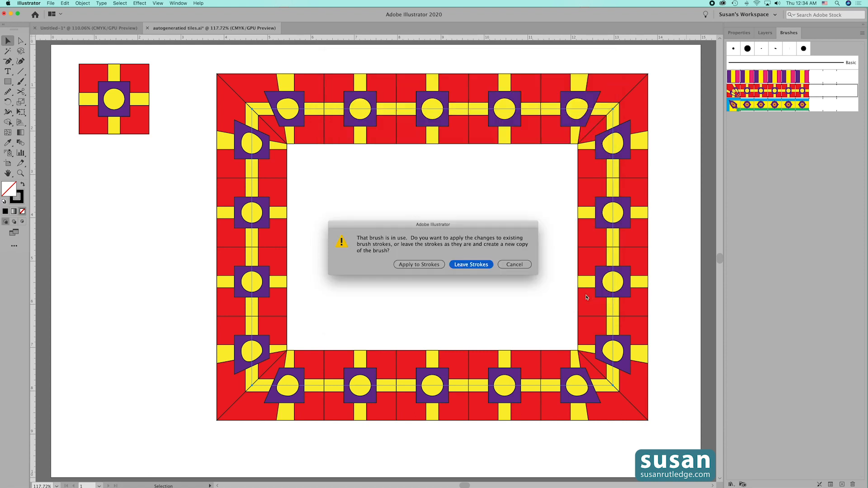
click(431, 265)
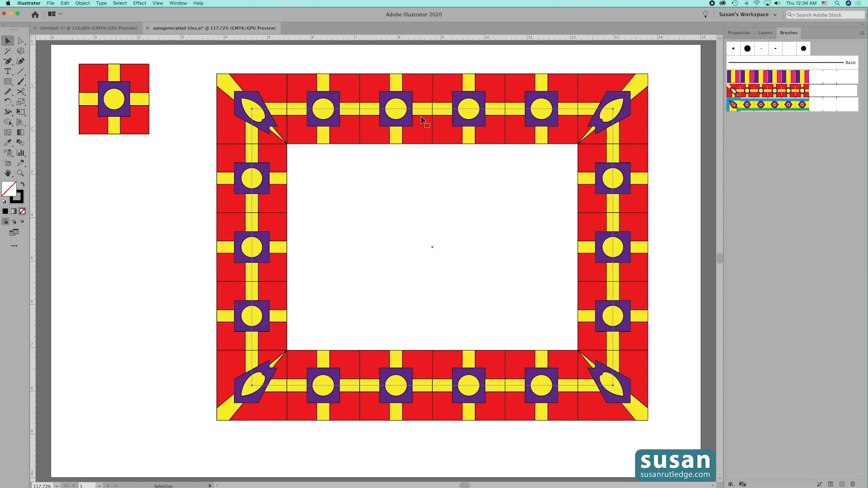
Delete the border rectangle and place the red box brush's corner and side tile artwork on the empty artboard
key(Delete)
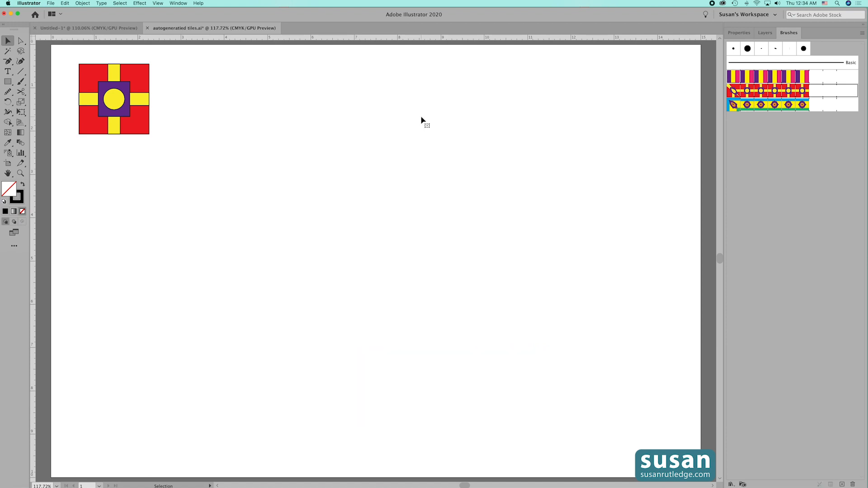
click(735, 93)
mouse_move(734, 91)
mouse_down()
mouse_move(686, 92)
mouse_move(295, 192)
mouse_move(368, 188)
mouse_up()
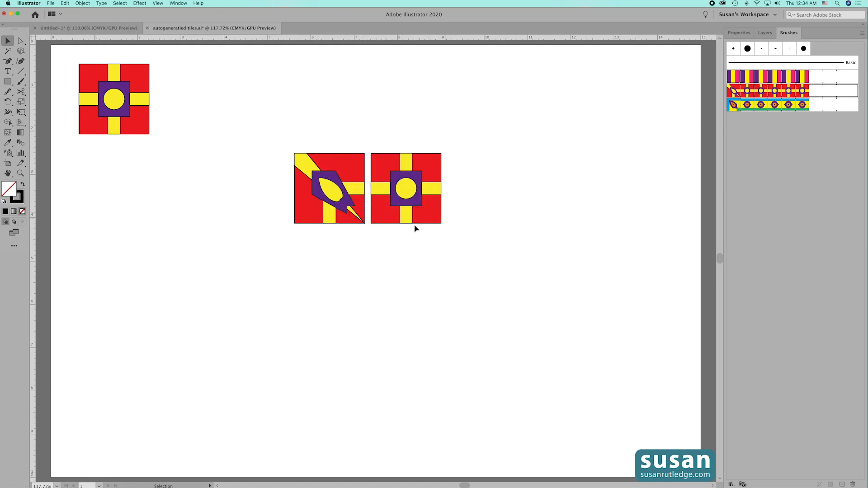
Ungroup the placed brush tiles and rename the side tile's group as Side Tile
drag(271, 135, 457, 253)
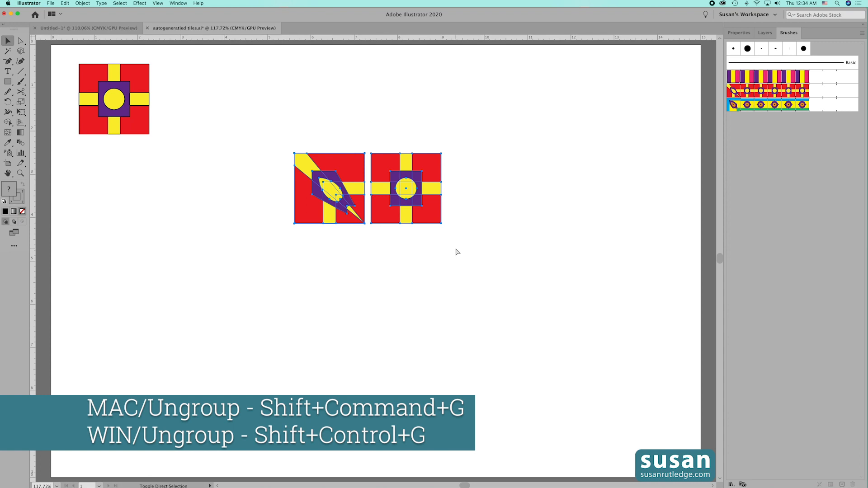
click(462, 246)
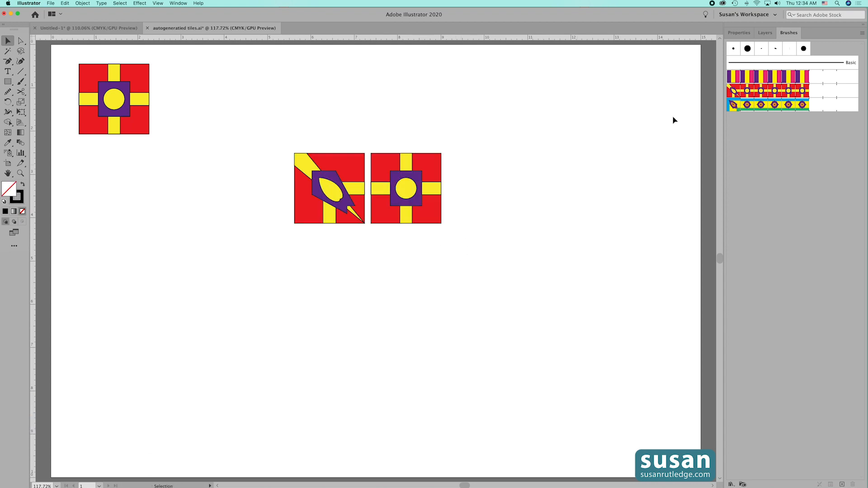
click(765, 32)
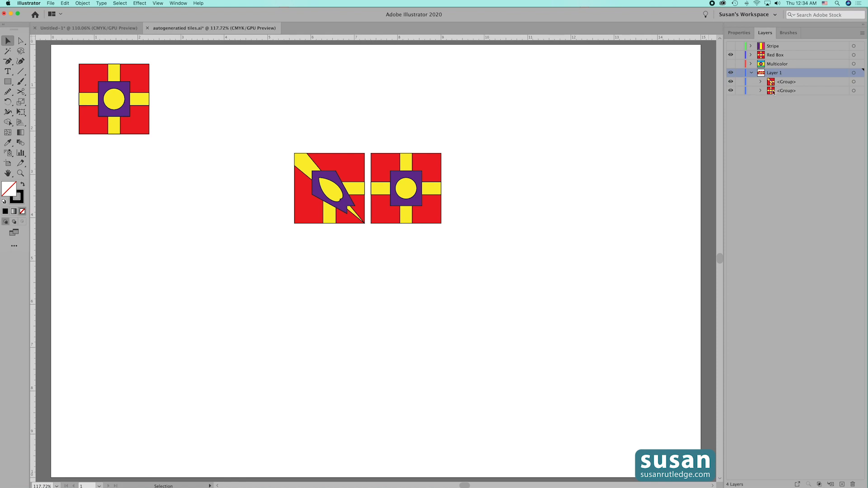
click(429, 208)
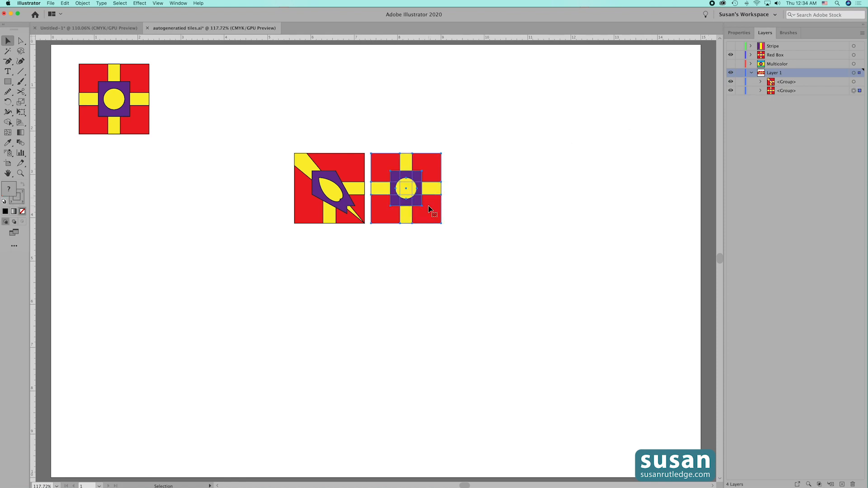
double_click(786, 90)
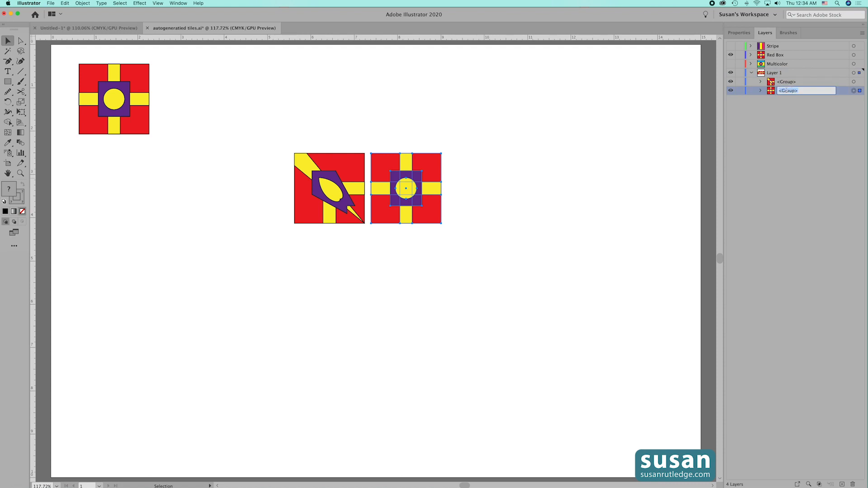
text(Side Tile)
Rename the corner tile's group as Corner Tile and move the side tile farther to the right of it
click(352, 172)
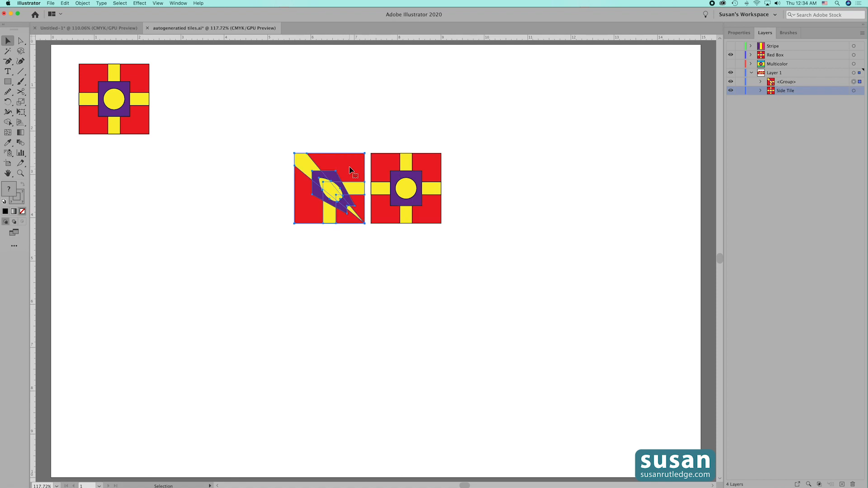
double_click(786, 83)
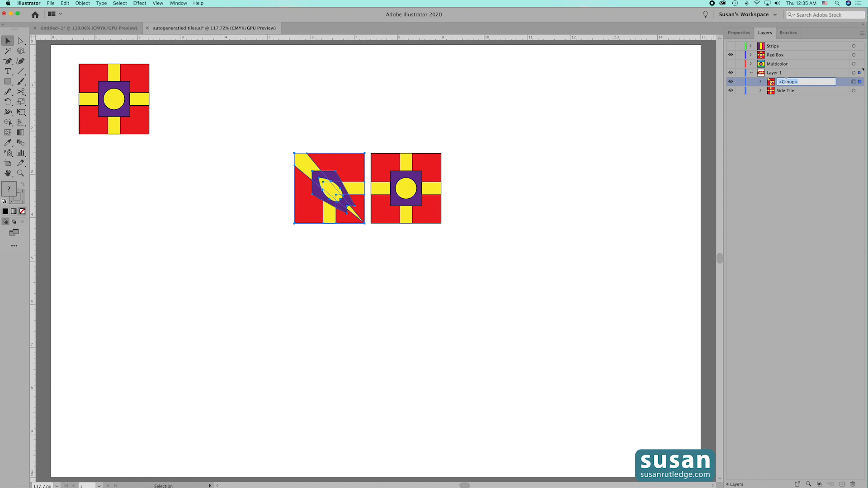
text(Corner Tile)
click(646, 166)
drag(432, 219, 547, 219)
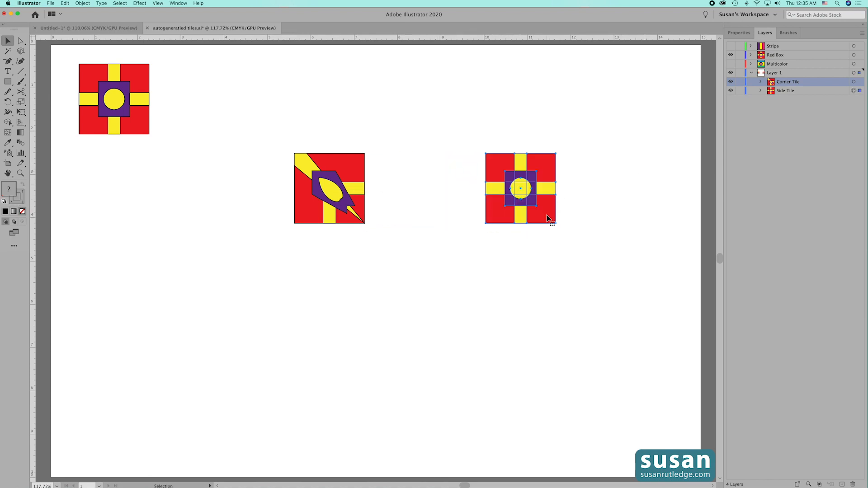
Delete the distorted yellow circle path from the group inside the Corner Tile
click(760, 83)
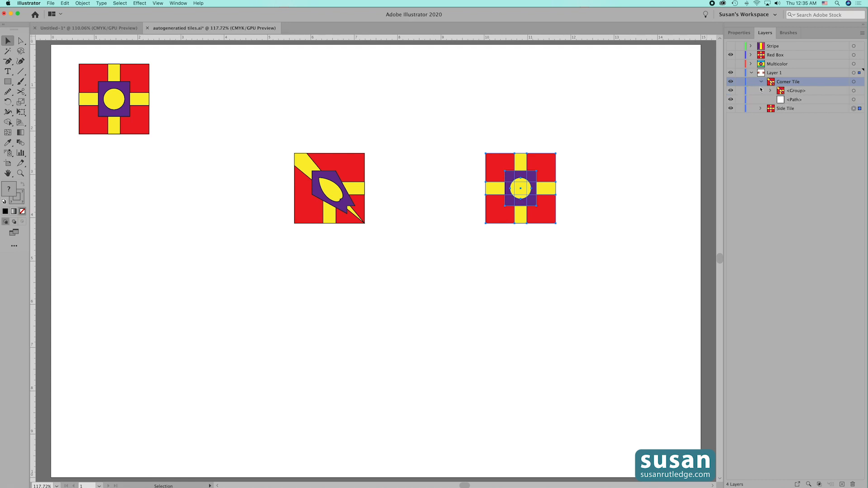
click(769, 91)
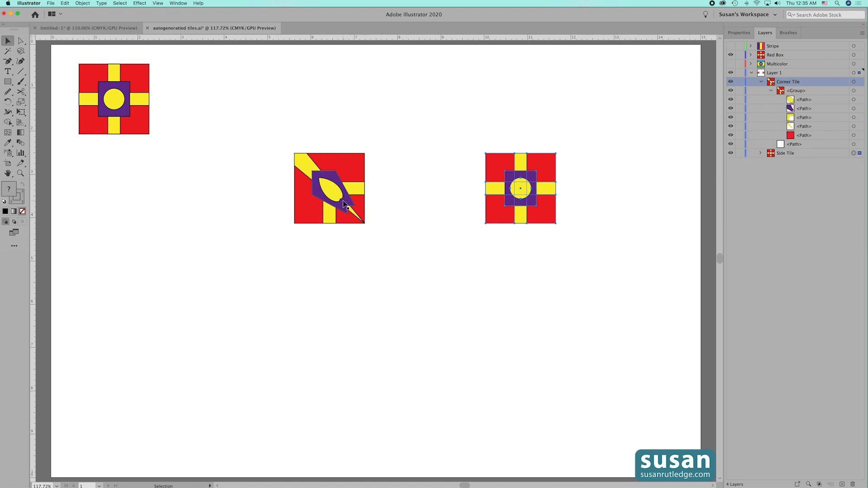
click(853, 100)
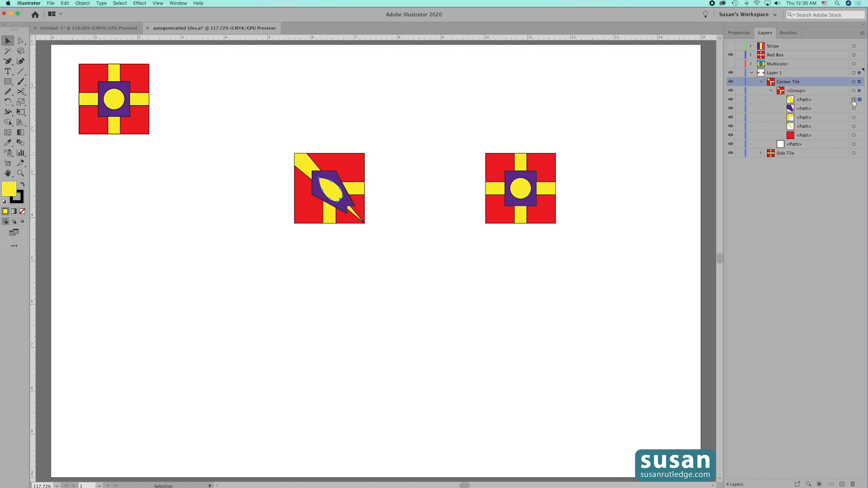
key(Delete)
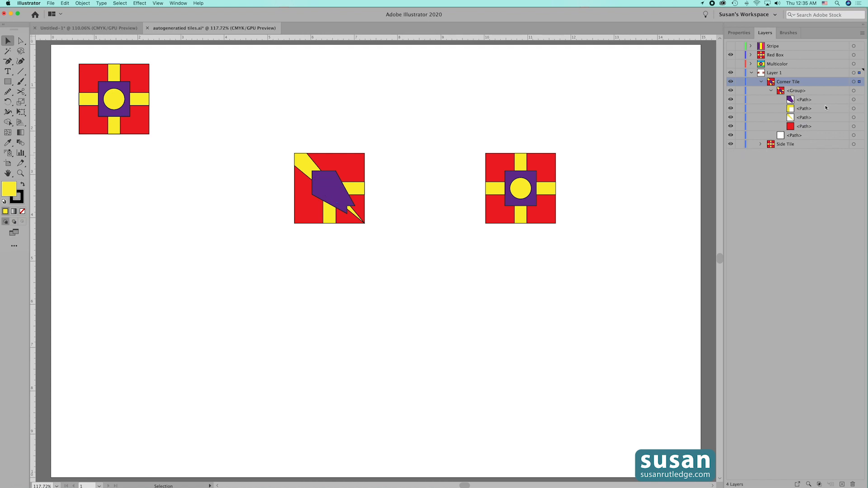
Remove the notch from the purple shape's lower-right end in the corner tile with the Delete Anchor Point tool
click(853, 99)
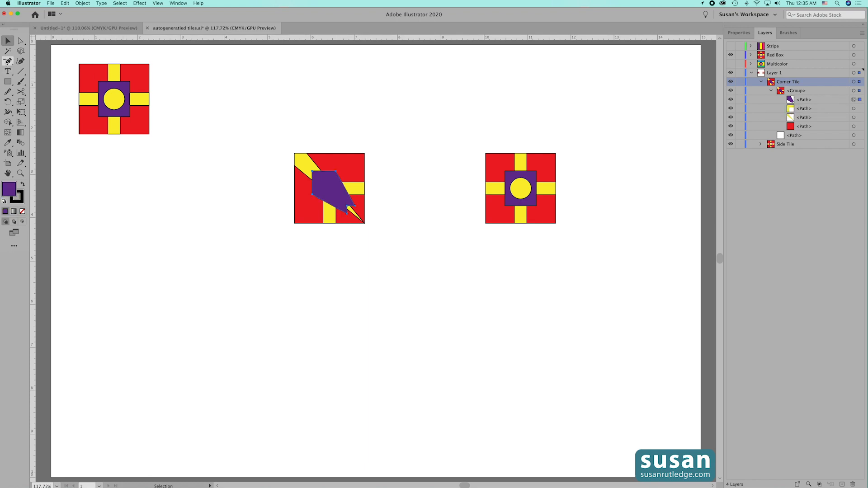
drag(8, 61, 80, 83)
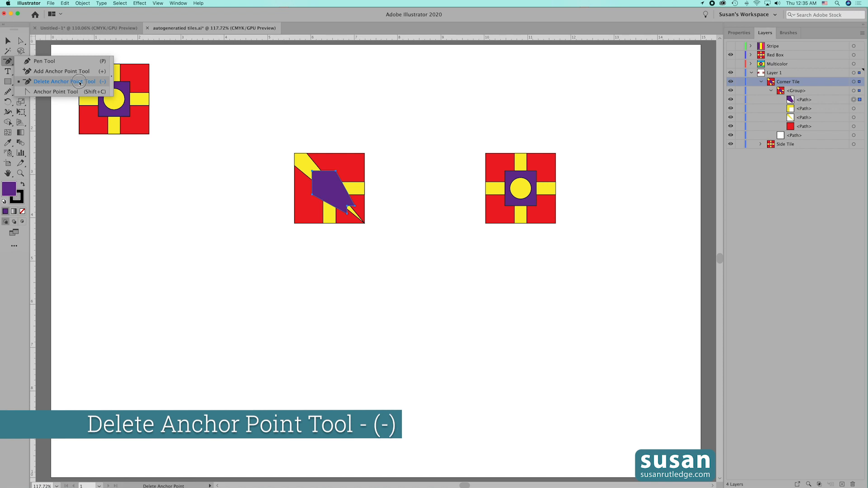
drag(79, 83, 79, 82)
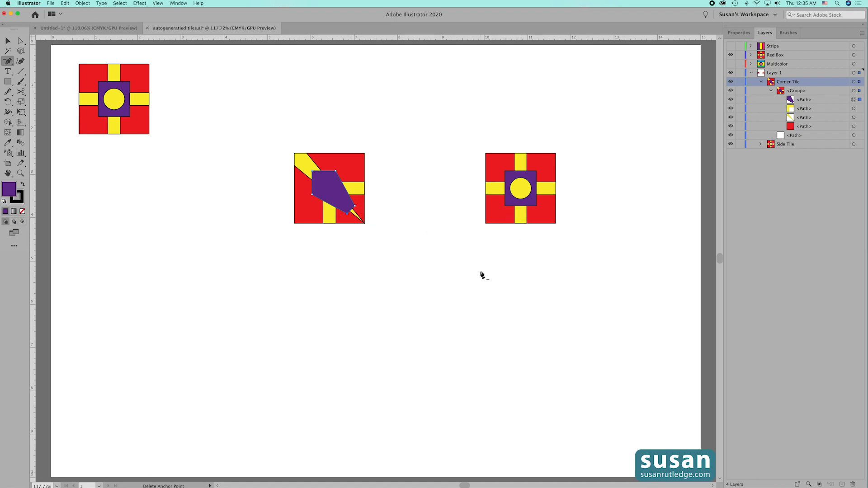
key(v)
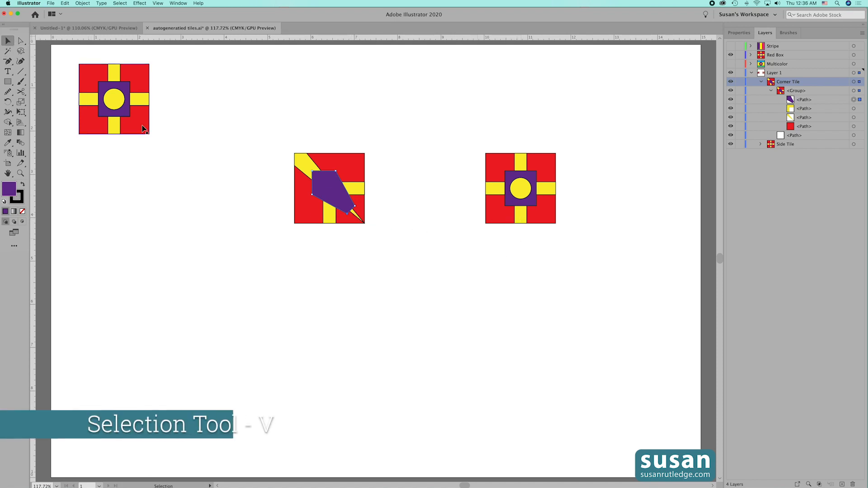
click(385, 319)
Keeping the other corner tile paths locked meanwhile, pull the diagonal yellow stripe's lower-right end point in under the purple shape
click(739, 99)
click(739, 109)
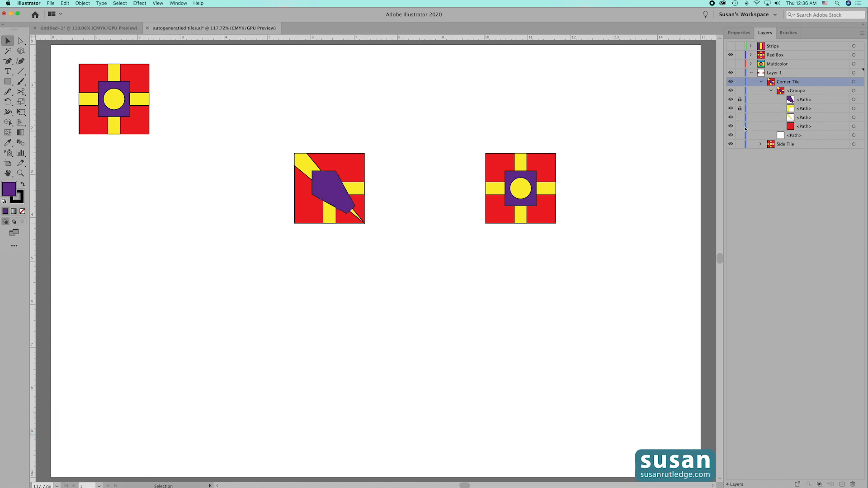
click(739, 126)
click(853, 117)
click(20, 41)
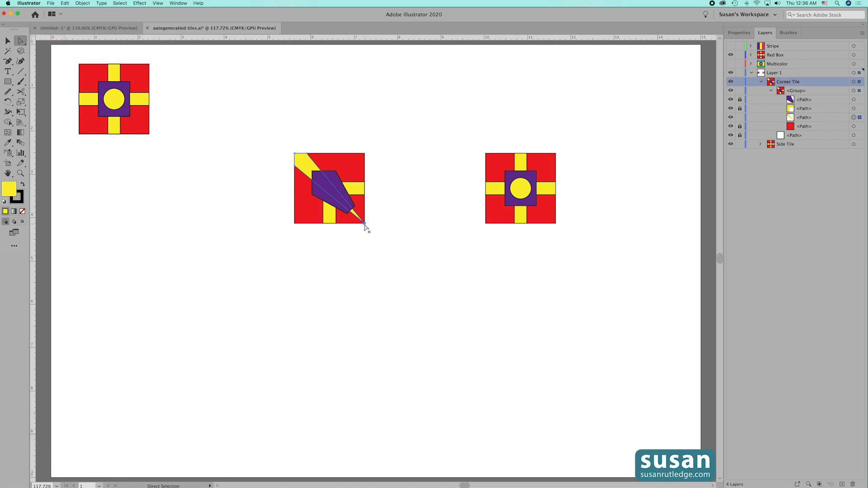
drag(365, 225, 348, 209)
click(405, 244)
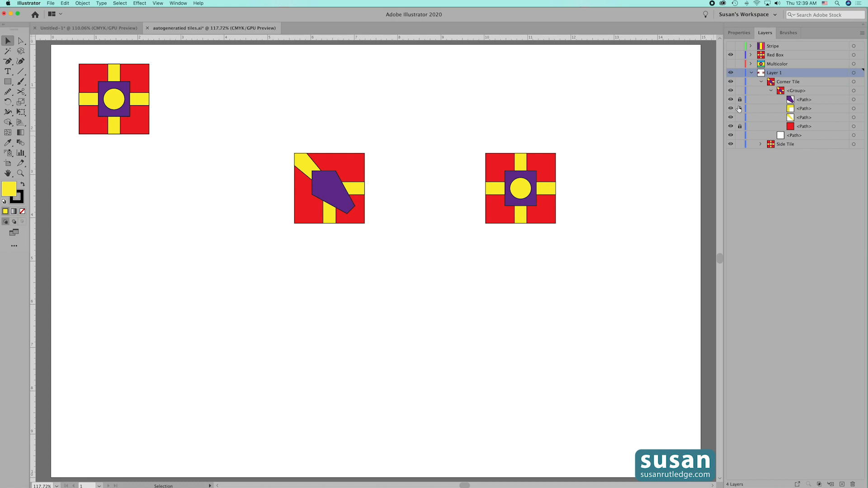
drag(740, 99, 740, 132)
Duplicate the side tile's yellow circle and place the copy between the two tiles
click(552, 196)
click(760, 144)
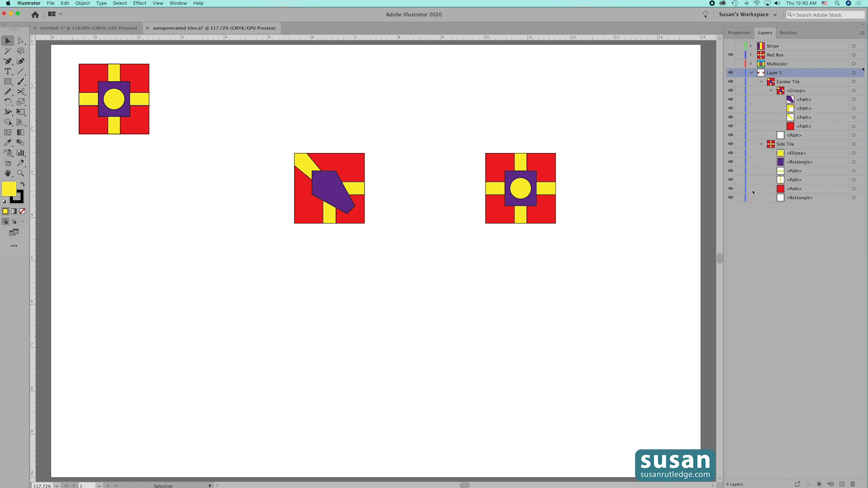
click(853, 154)
drag(519, 193, 433, 196)
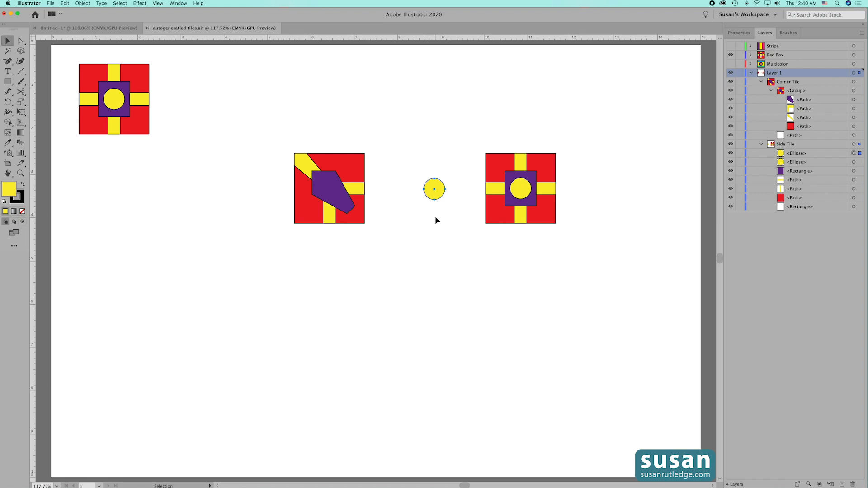
Move the circle copy to the top of the Corner Tile's nested group and position it on the purple shape
click(818, 154)
drag(817, 154, 816, 96)
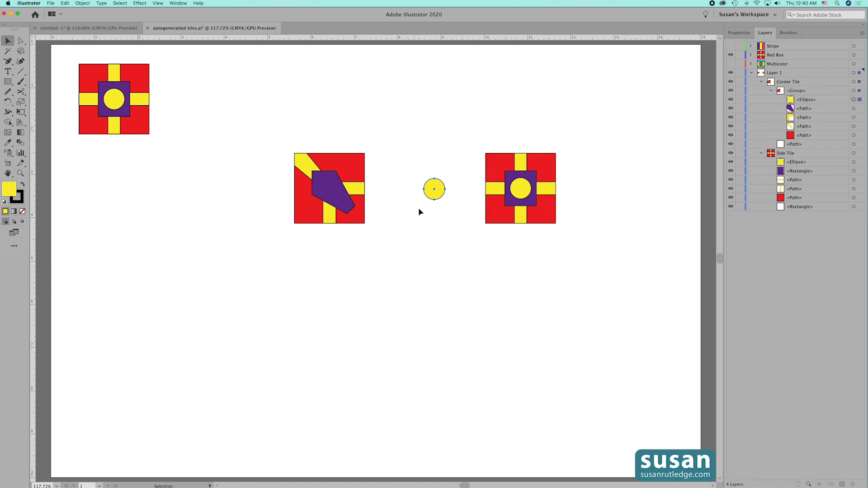
drag(433, 196, 328, 197)
click(407, 242)
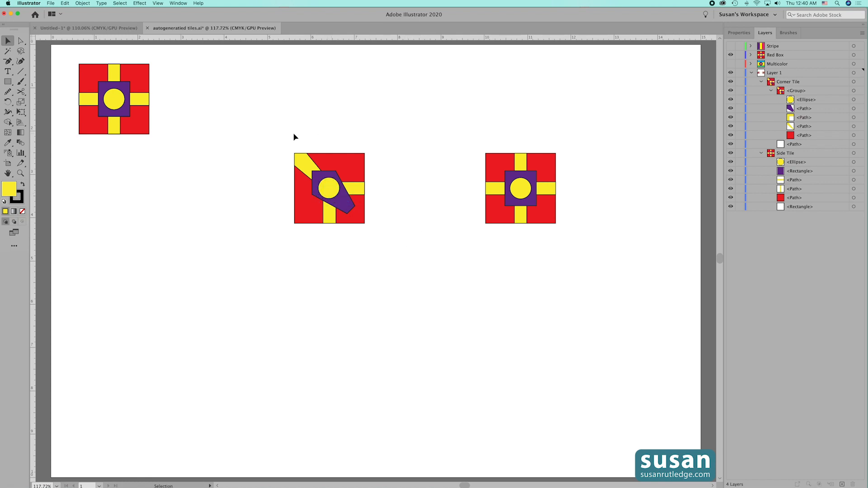
Replace the red box pattern brush's outer corner tile with the edited corner tile artwork and accept the brush options
drag(270, 127, 386, 249)
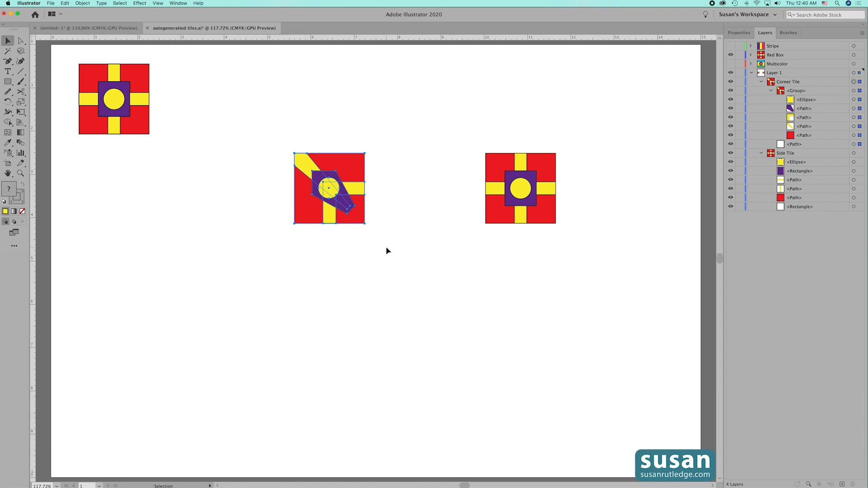
click(787, 32)
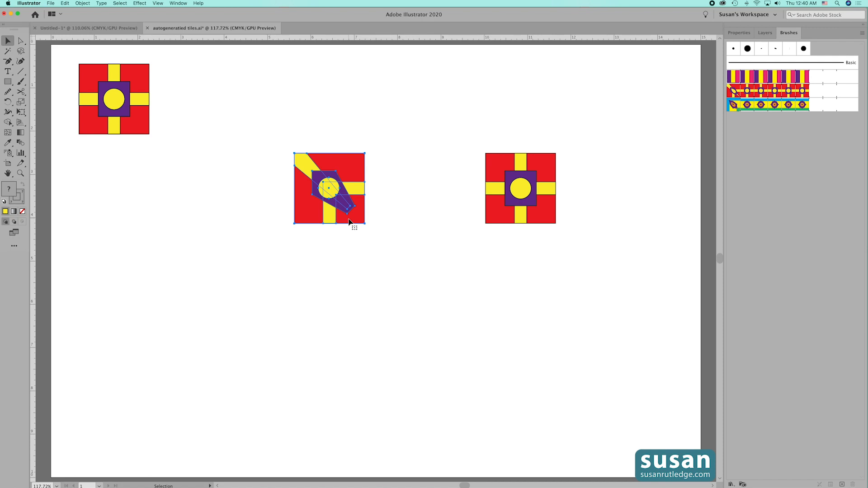
mouse_move(349, 222)
mouse_down()
mouse_move(438, 180)
mouse_move(645, 131)
mouse_move(712, 91)
mouse_move(735, 93)
mouse_up()
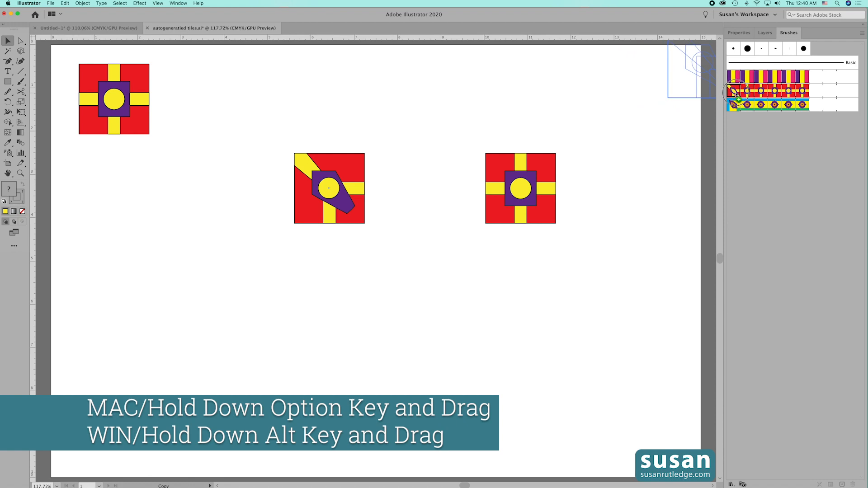
drag(735, 93, 735, 93)
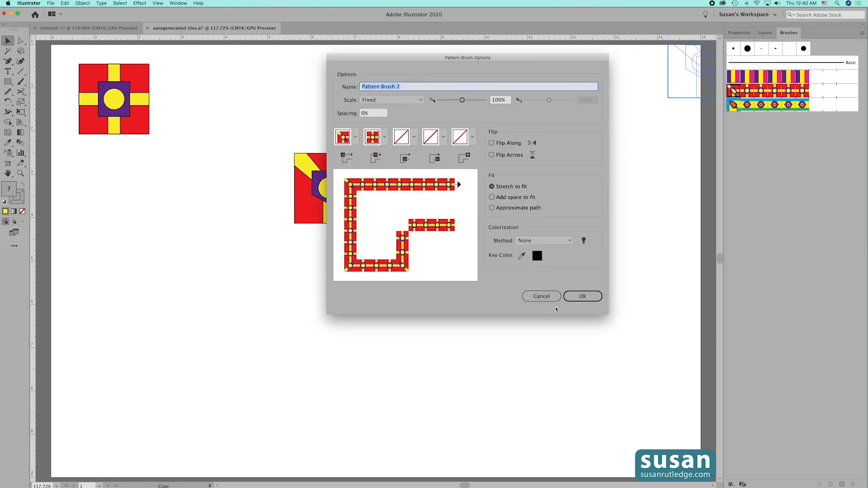
click(573, 299)
Move both tiles up beside the original red tile and draw a rectangle about 9.2 × 5.0 in below them
drag(285, 132, 582, 234)
drag(334, 213, 228, 128)
click(6, 83)
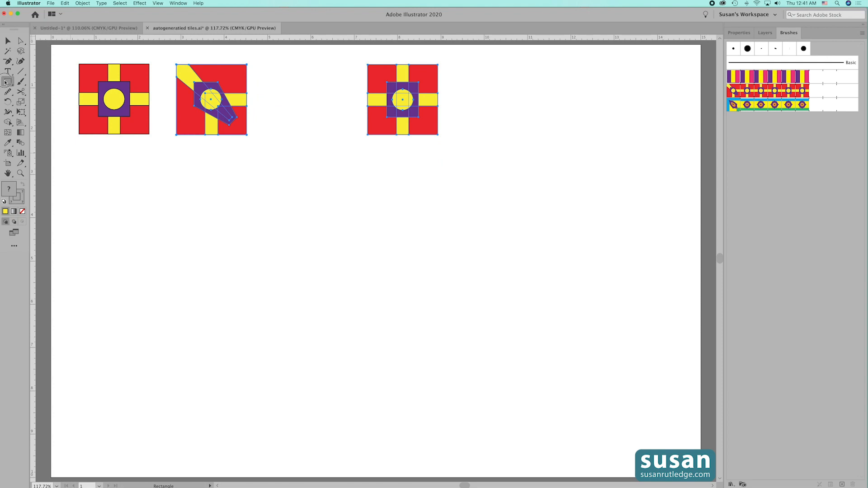
drag(5, 83, 38, 82)
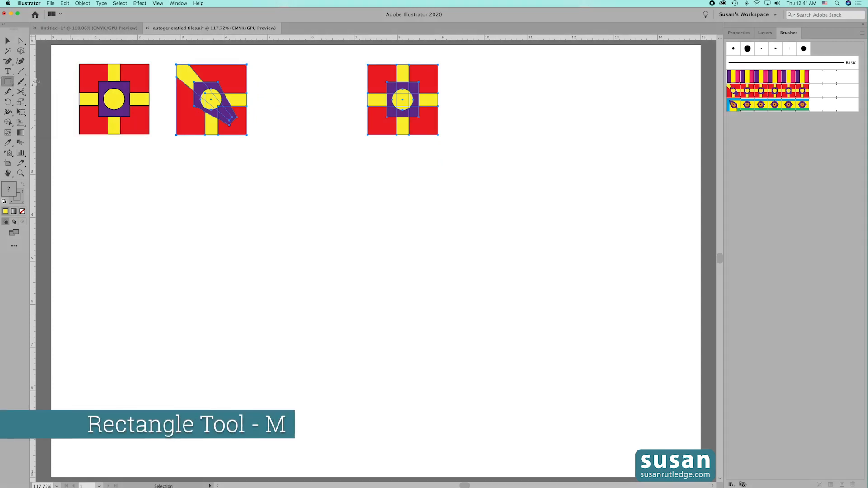
drag(247, 187, 644, 404)
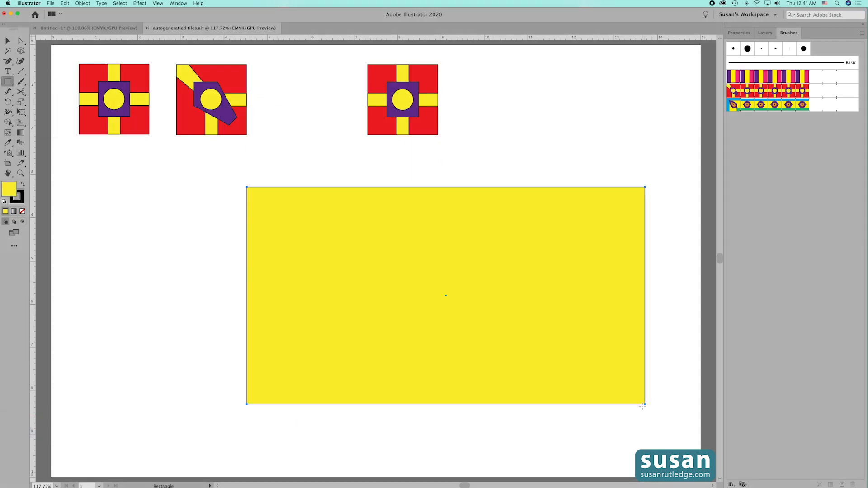
Set the rectangle's fill to None and apply the red box pattern brush to its stroke
click(738, 32)
click(769, 125)
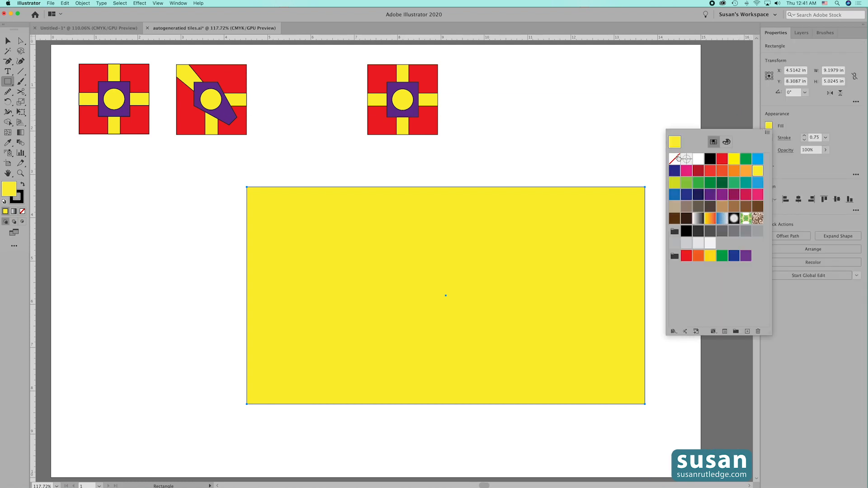
click(677, 158)
click(823, 34)
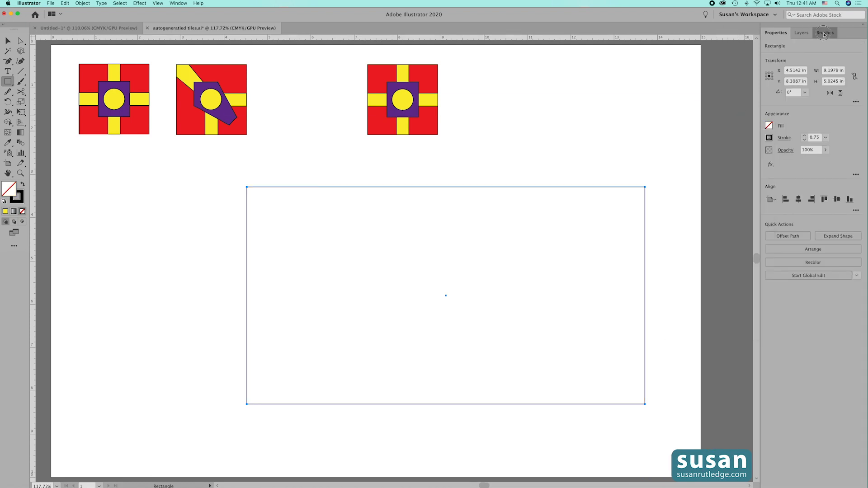
click(823, 36)
click(744, 92)
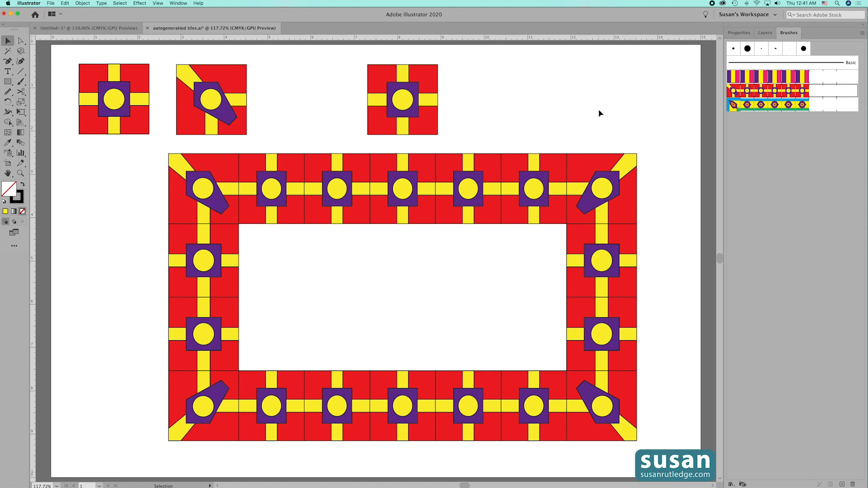
Delete the extracted red corner tile and side tile above the brushed rectangle
click(398, 202)
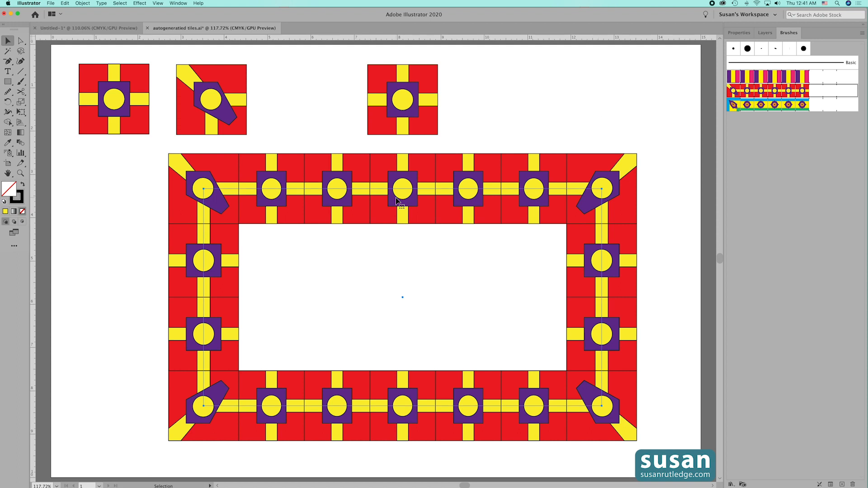
drag(173, 57, 456, 119)
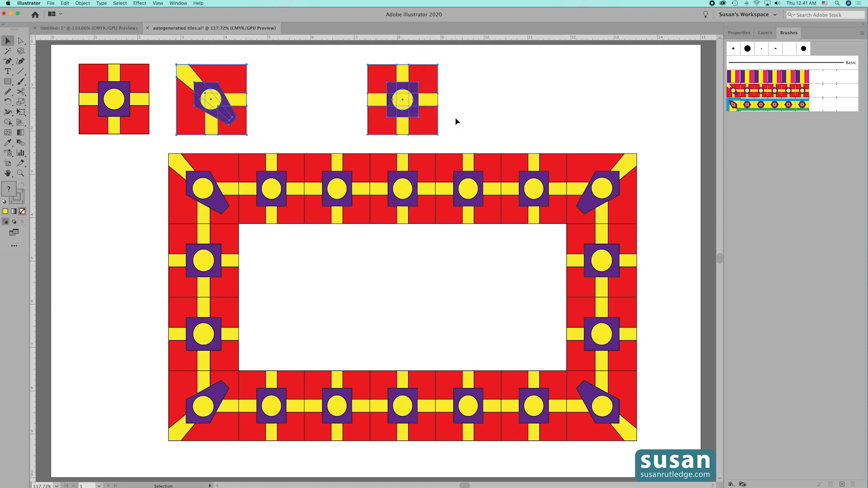
key(Delete)
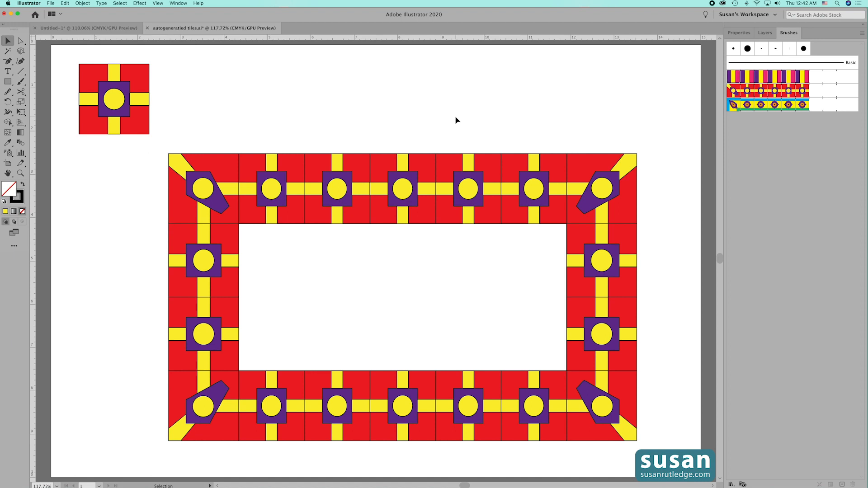
Hide the Red Box layer and show the Multicolor layer
click(764, 33)
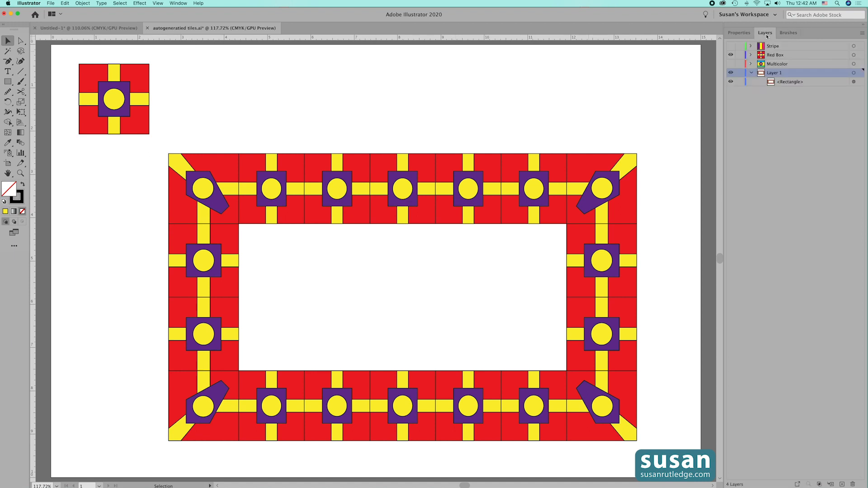
click(730, 55)
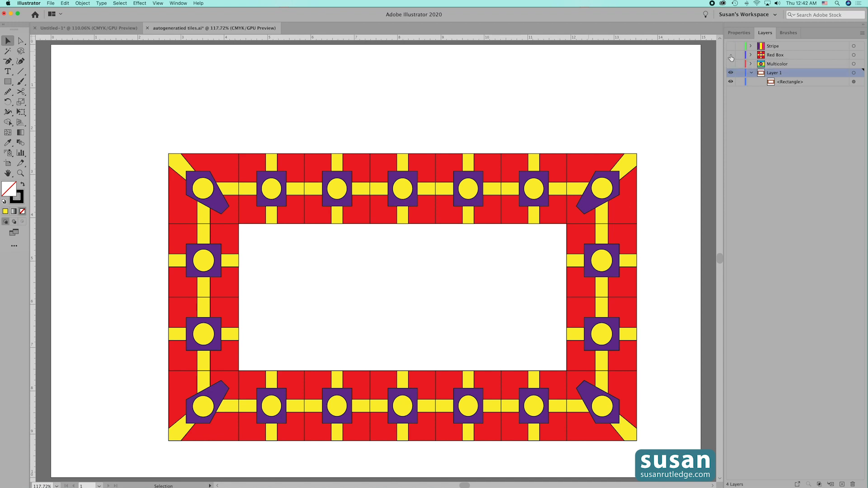
click(731, 64)
Apply the multicolor pattern brush to the rectangle
click(590, 189)
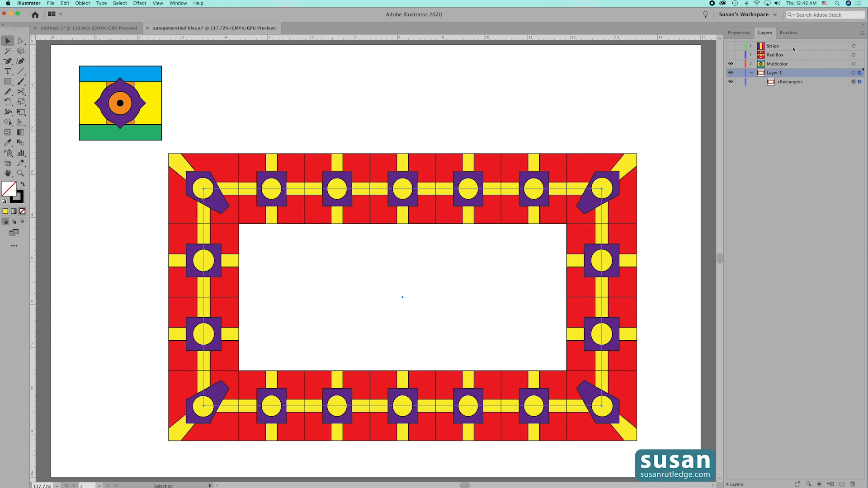
click(786, 33)
click(763, 108)
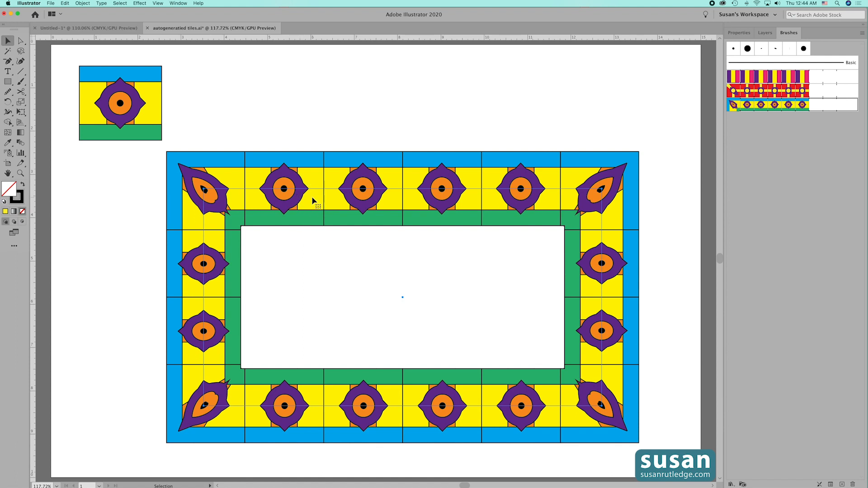
Delete the rectangle, place the multicolor pattern brush's tiles on the artboard as artwork, and ungroup them
key(Delete)
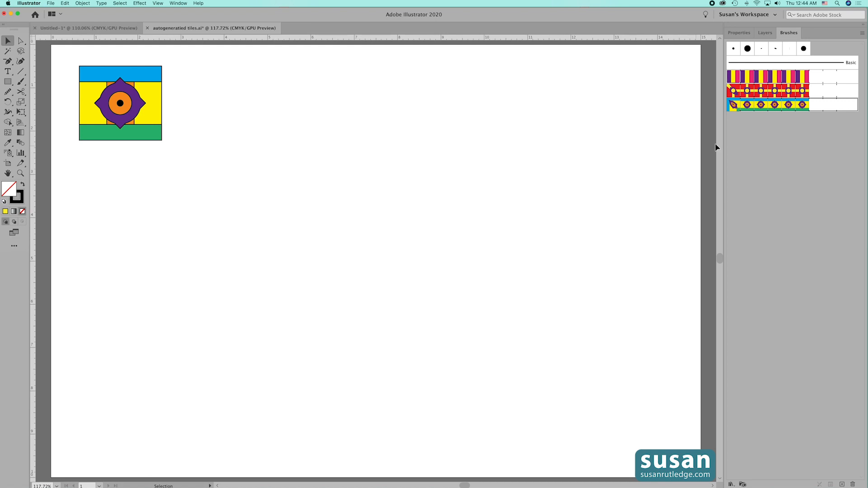
mouse_move(749, 108)
mouse_down()
mouse_move(616, 110)
mouse_move(482, 161)
mouse_move(408, 207)
mouse_up()
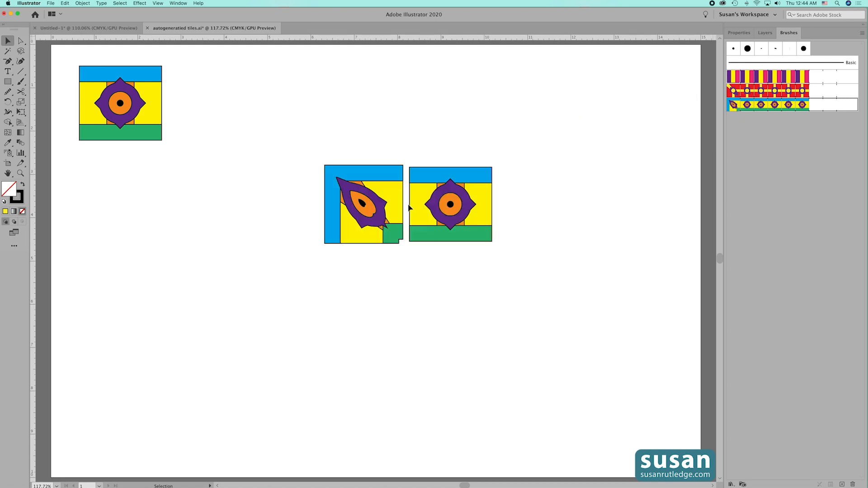
mouse_move(307, 149)
mouse_down()
mouse_move(430, 192)
mouse_move(517, 261)
mouse_up()
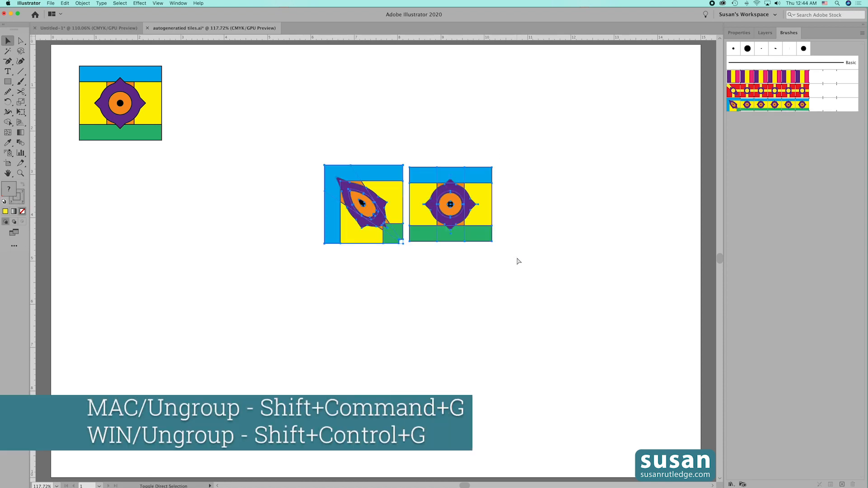
click(571, 202)
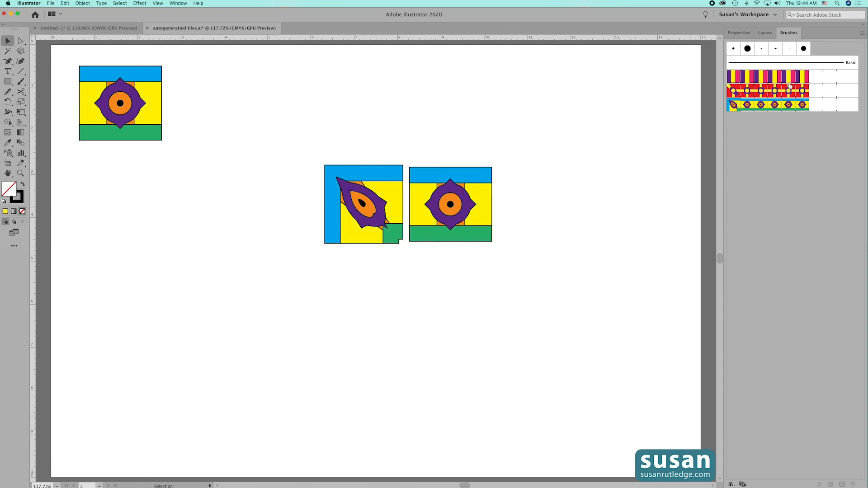
Rename the multicolor side tile's group as Side Tile and the corner tile's group as Corner Tile
click(764, 33)
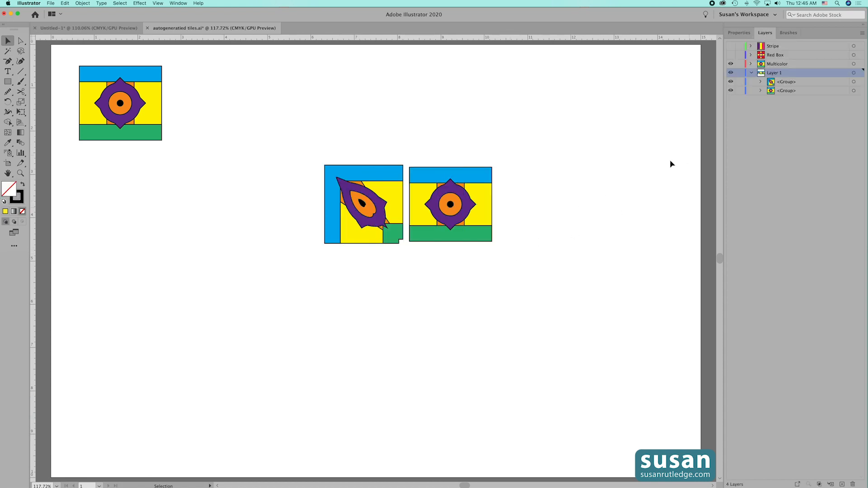
click(483, 182)
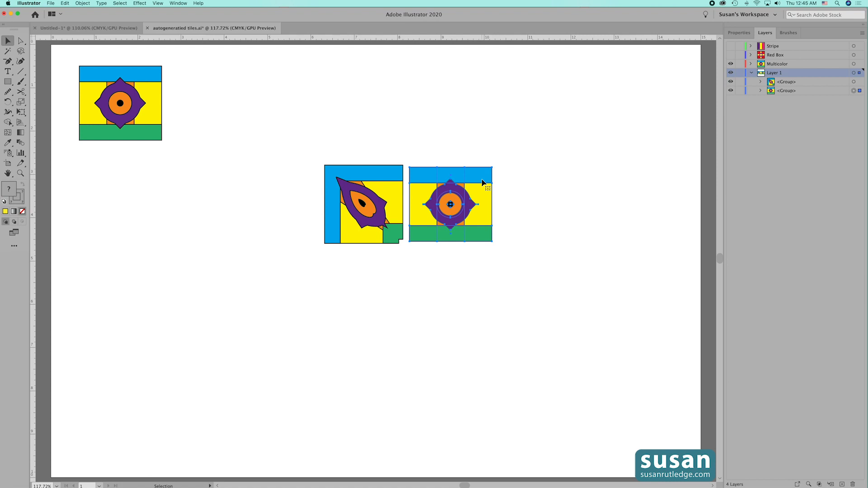
double_click(787, 91)
text(Side Tile)
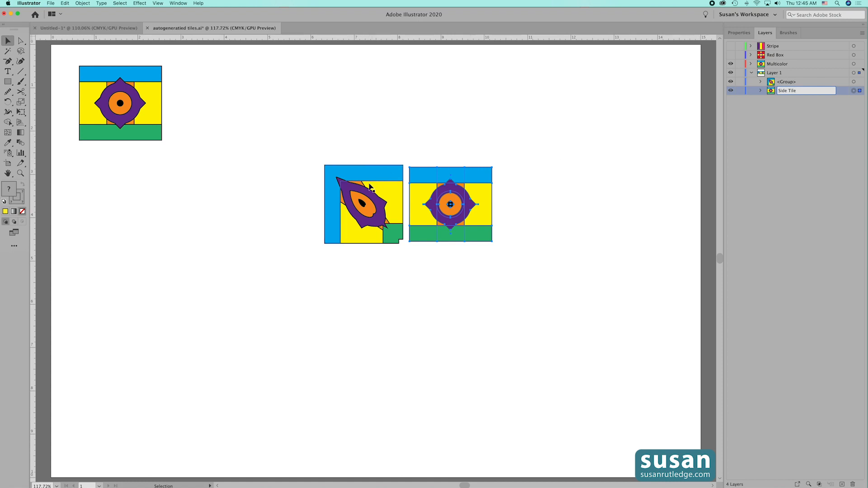
click(393, 233)
double_click(791, 81)
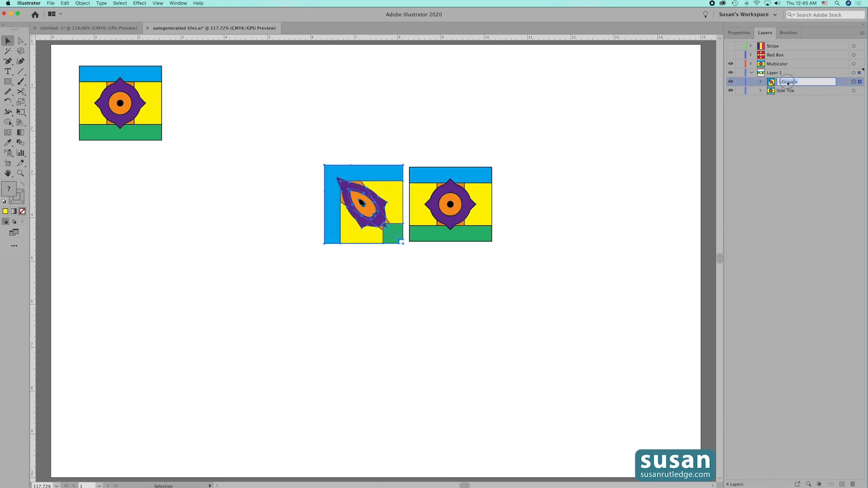
text(Corner Tile)
click(342, 153)
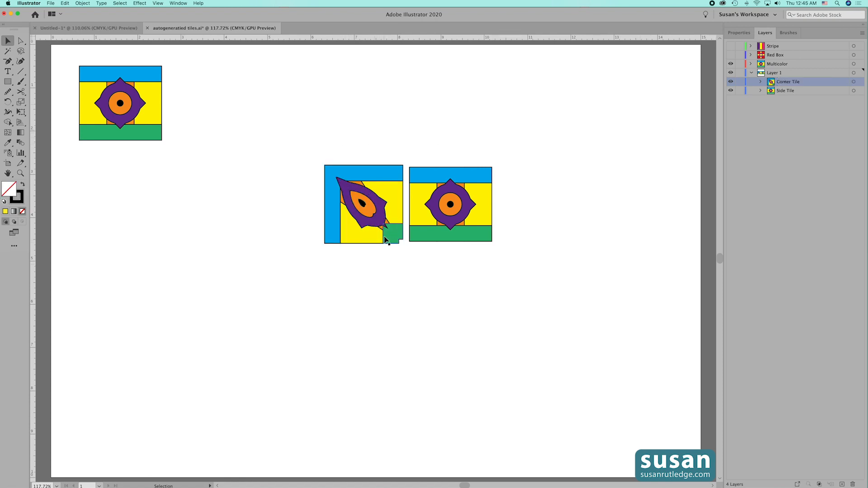
Delete the distorted black, purple and orange center shapes from the Corner Tile's nested group
click(760, 82)
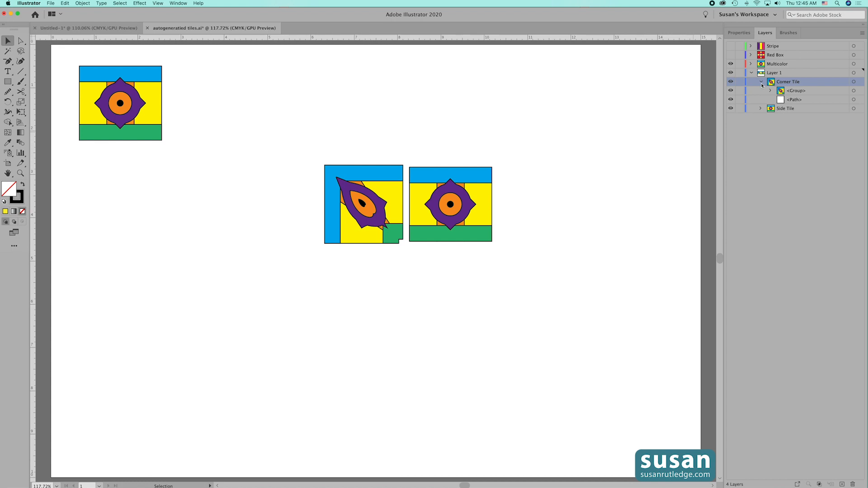
click(771, 91)
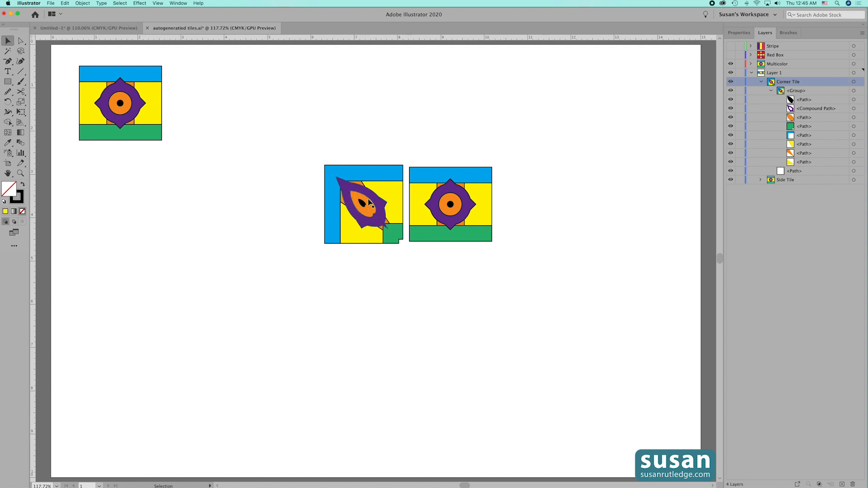
click(853, 100)
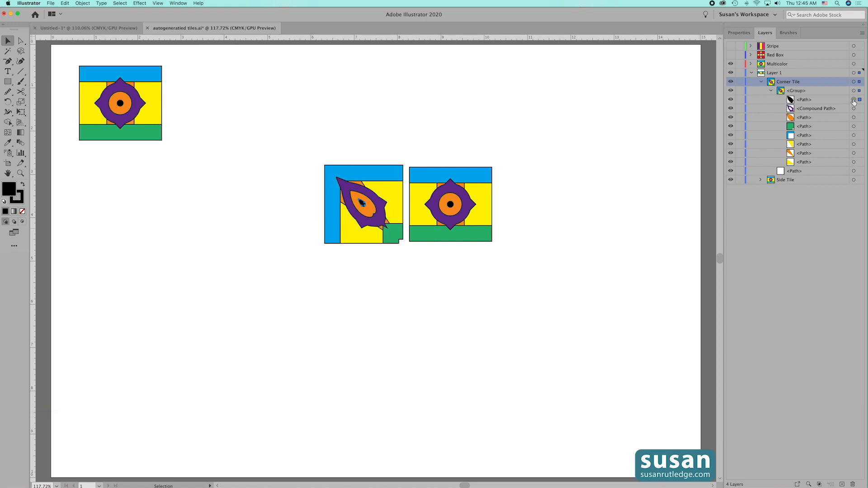
shift+click(854, 109)
shift+click(854, 118)
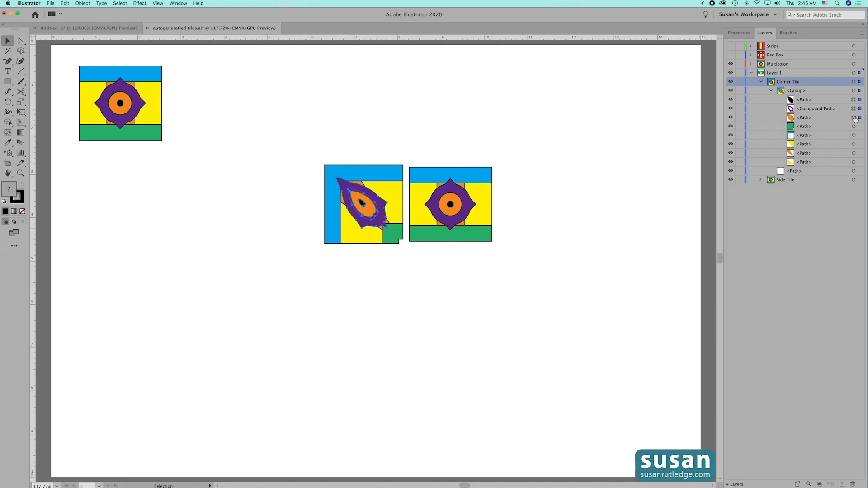
key(Delete)
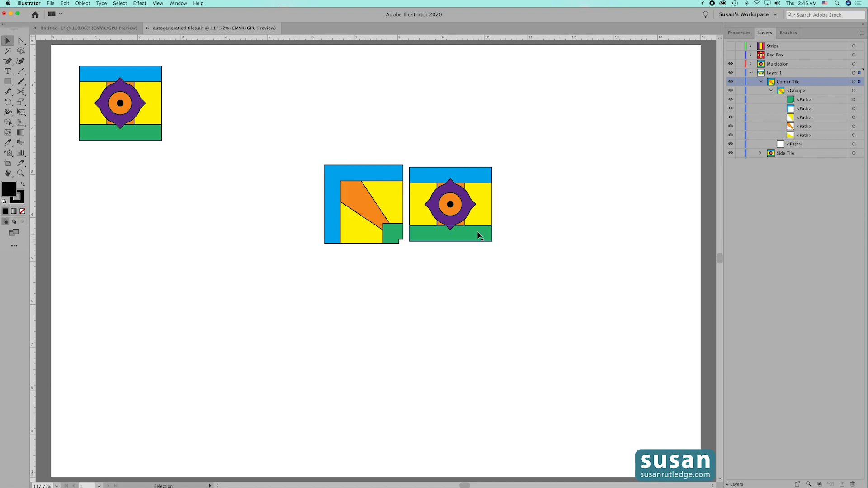
Duplicate the Side Tile's black ellipse, purple compound path and orange ellipse, placing the copies below the tiles
click(760, 154)
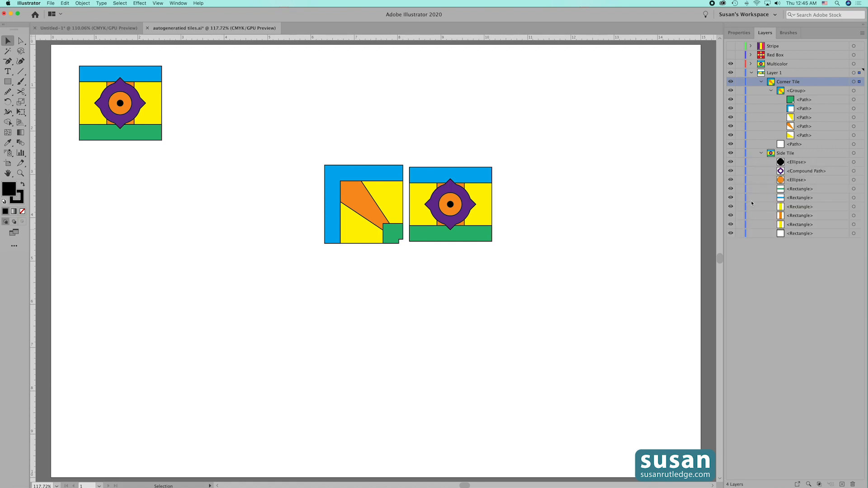
click(853, 162)
shift+click(852, 172)
shift+click(853, 179)
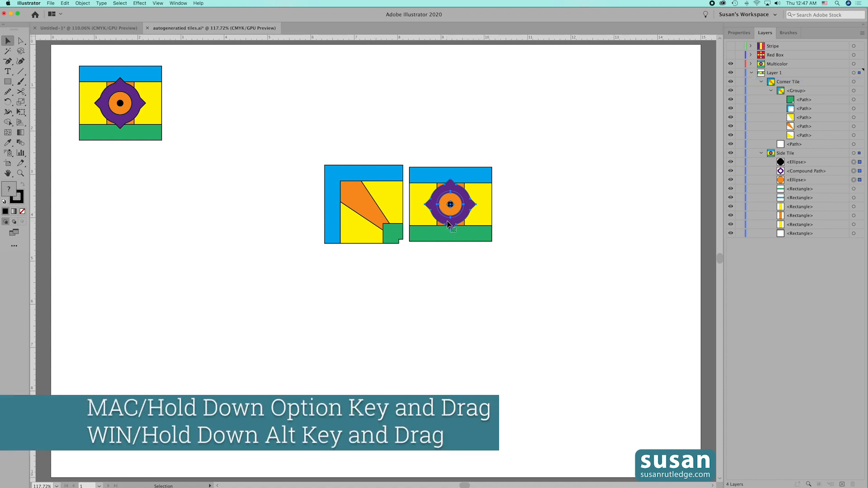
drag(449, 225, 511, 302)
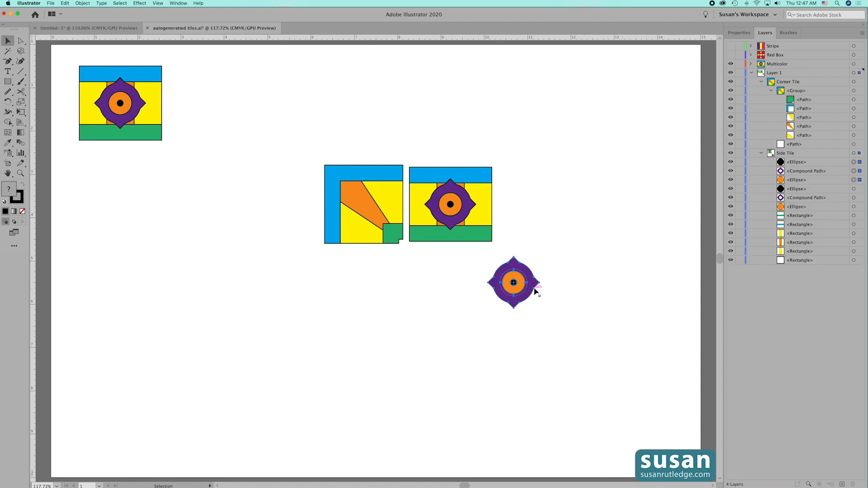
Move the three copied center shapes to the top of the Corner Tile's nested group
click(835, 180)
shift+click(835, 171)
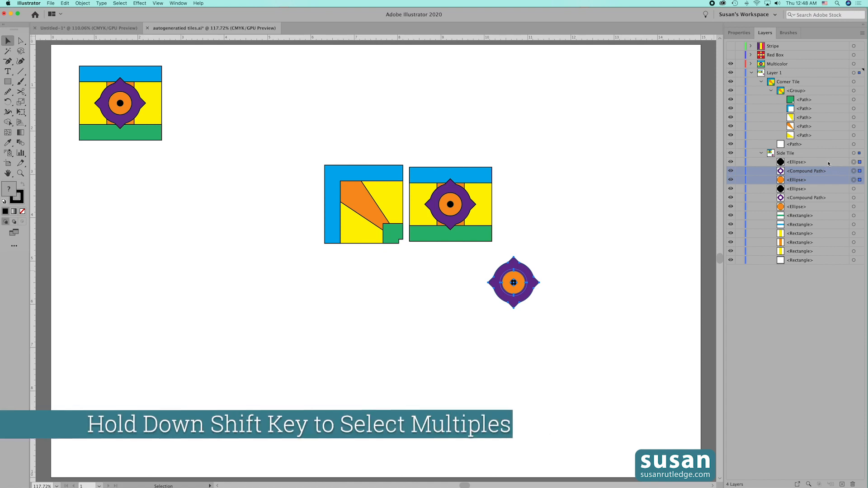
shift+click(828, 163)
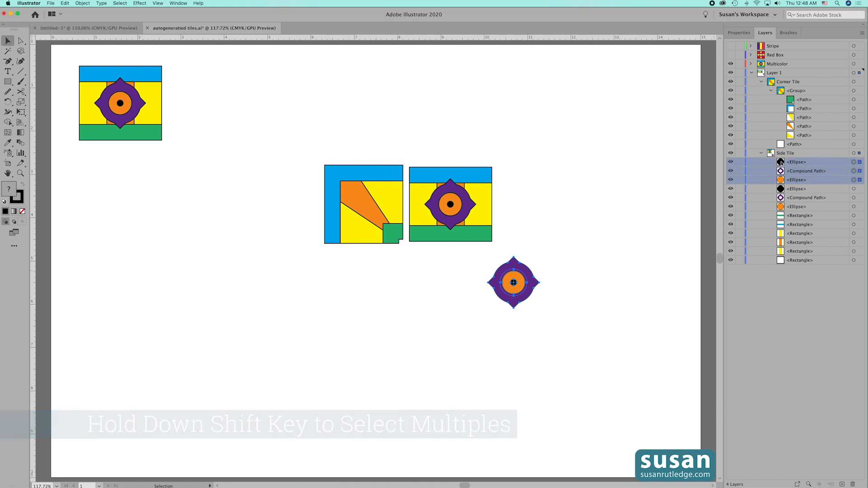
drag(781, 163, 787, 98)
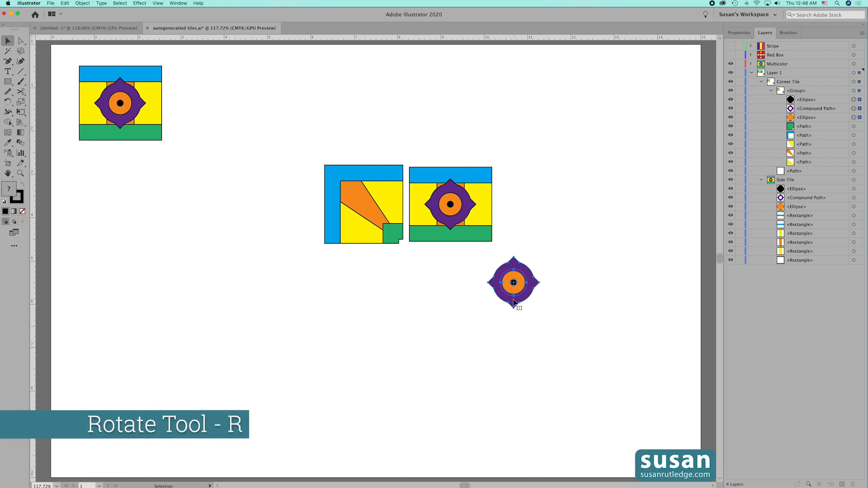
Rotate the copied center shapes 45° and position them over the orange band in the middle of the corner tile
key(r)
drag(514, 299, 532, 306)
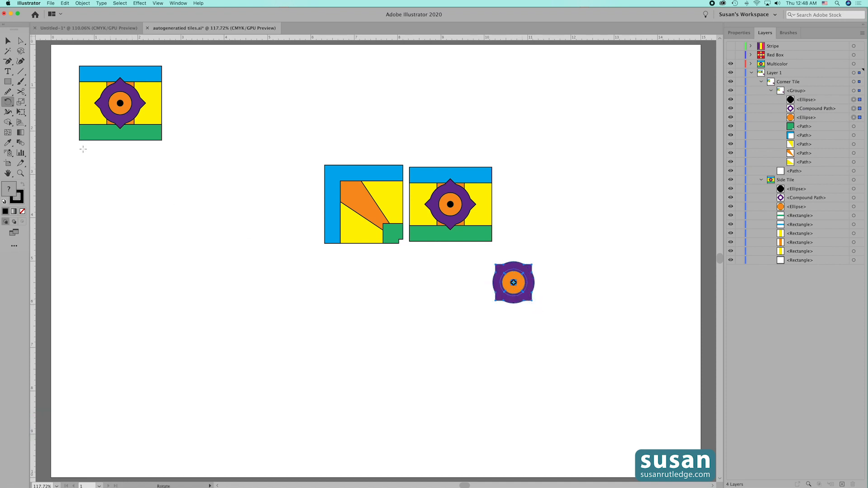
click(7, 41)
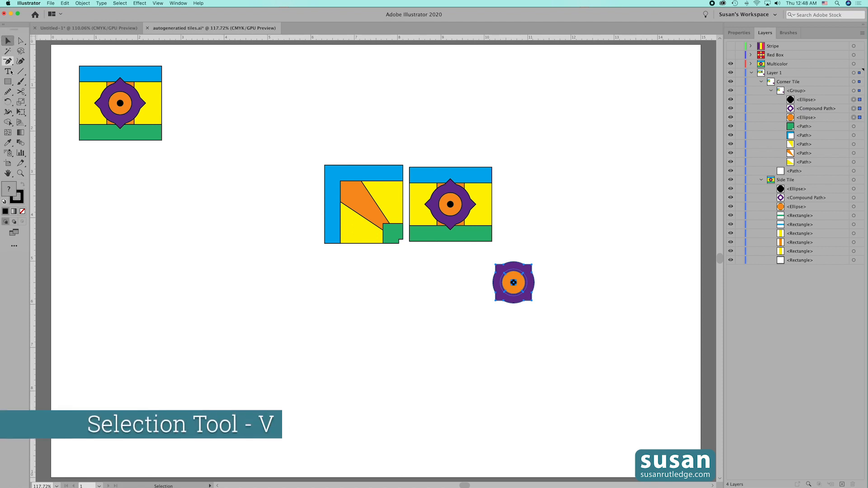
drag(513, 301, 373, 230)
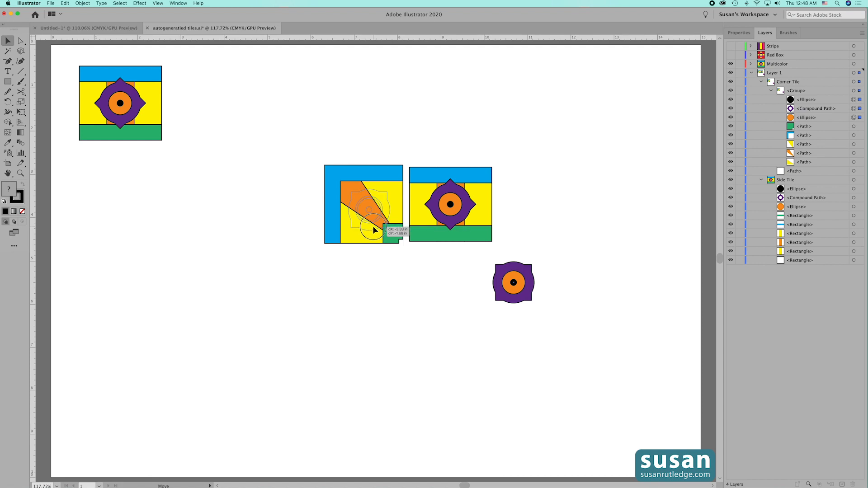
drag(374, 230, 374, 230)
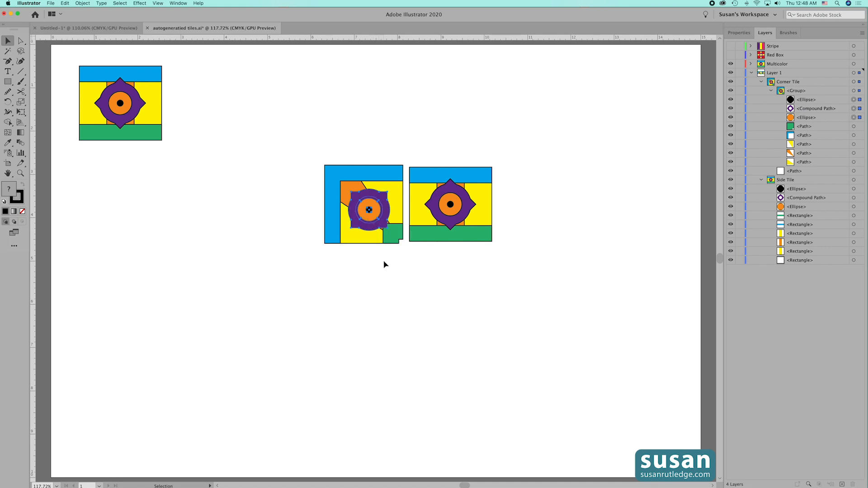
click(392, 245)
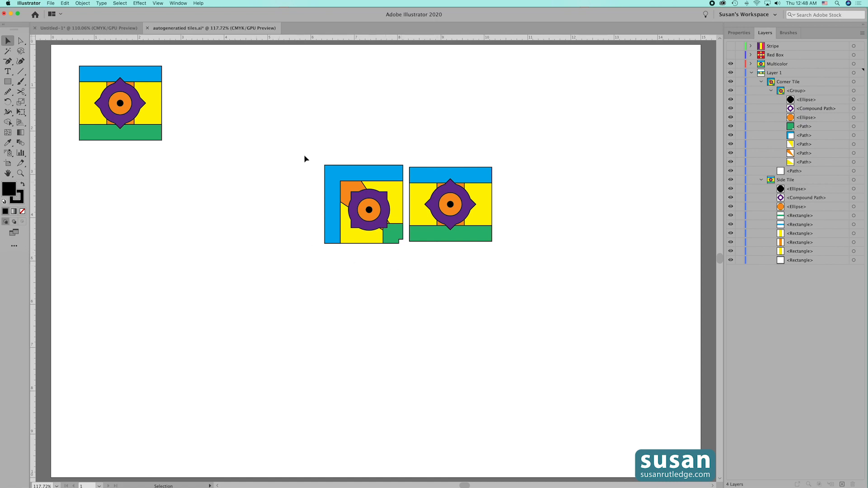
Align the top edges of the multicolor corner tile and side tile
drag(308, 145, 401, 256)
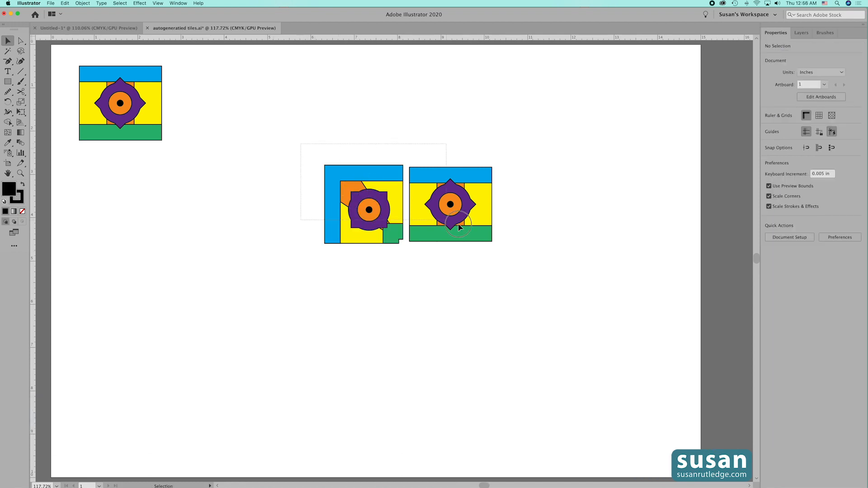
drag(459, 227, 527, 266)
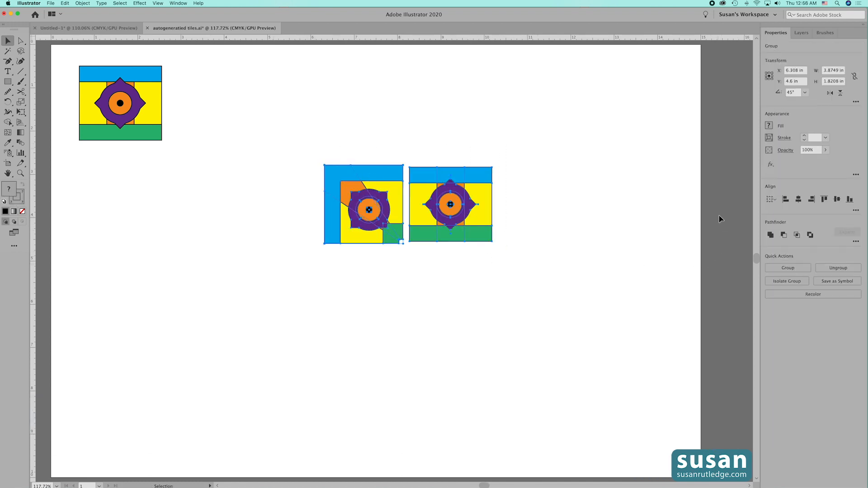
click(824, 200)
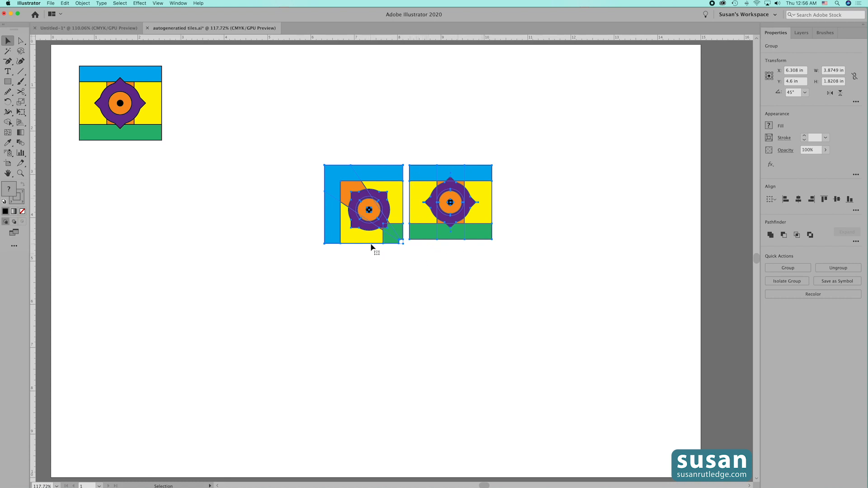
Delete the blank bounding rectangle at the bottom of the Side Tile group
click(467, 252)
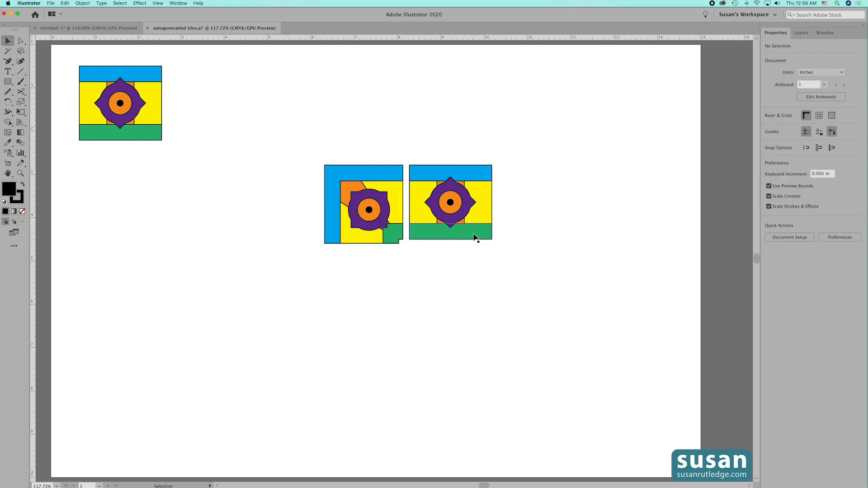
click(474, 237)
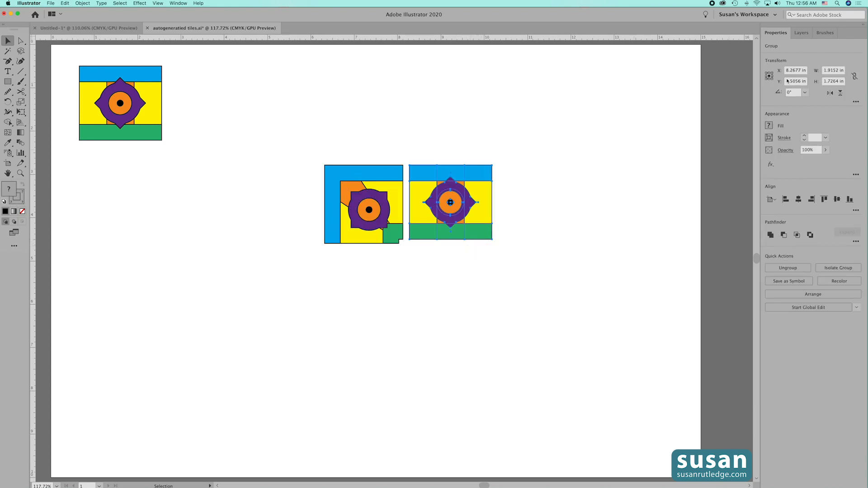
click(801, 33)
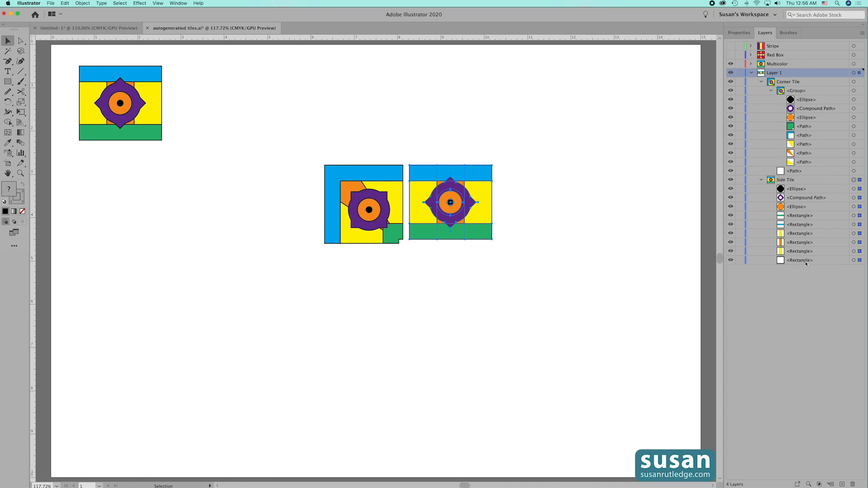
click(852, 261)
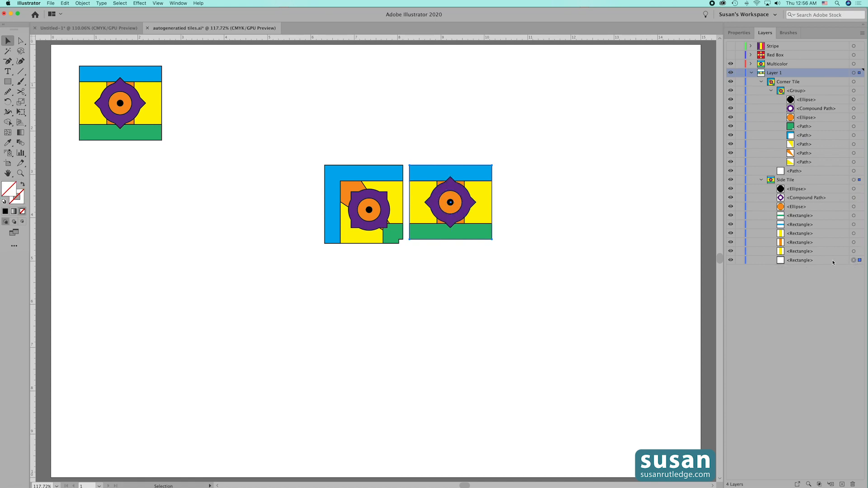
key(Delete)
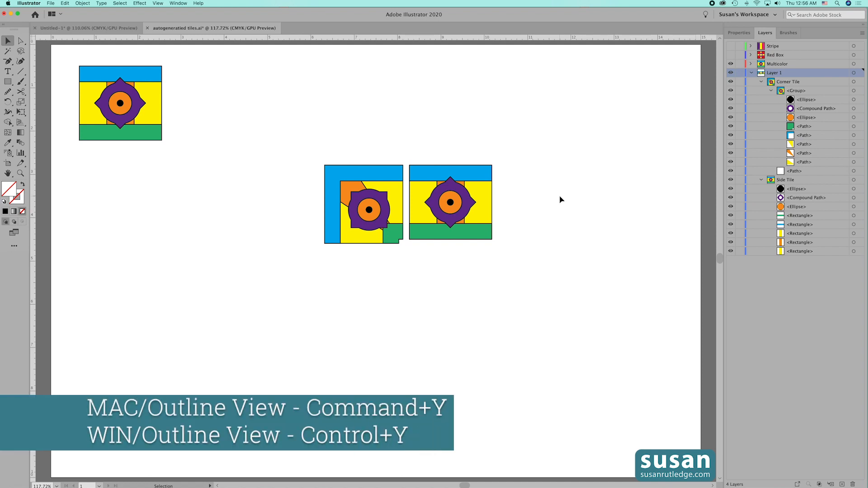
Draw an unfilled, unstroked rectangle about 1.9 x 1.81 in over the side tile in Outline view, matching the corner tile's height
key(super+y)
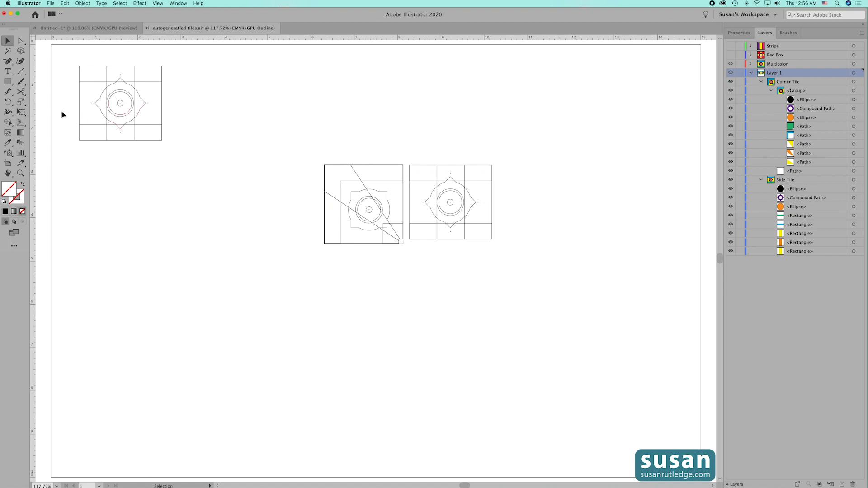
drag(8, 84, 36, 85)
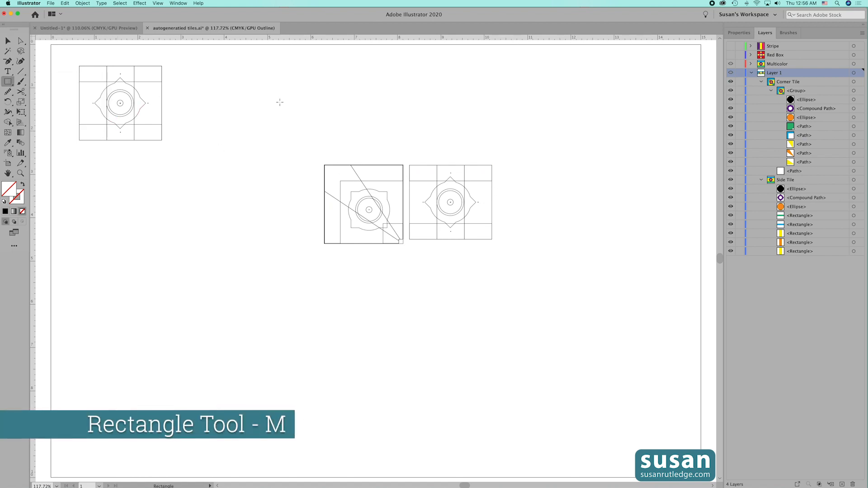
click(738, 32)
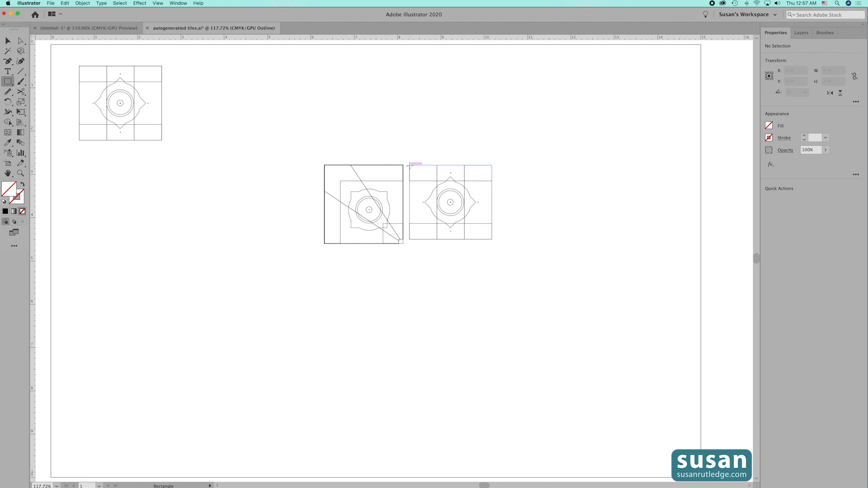
drag(410, 165, 491, 243)
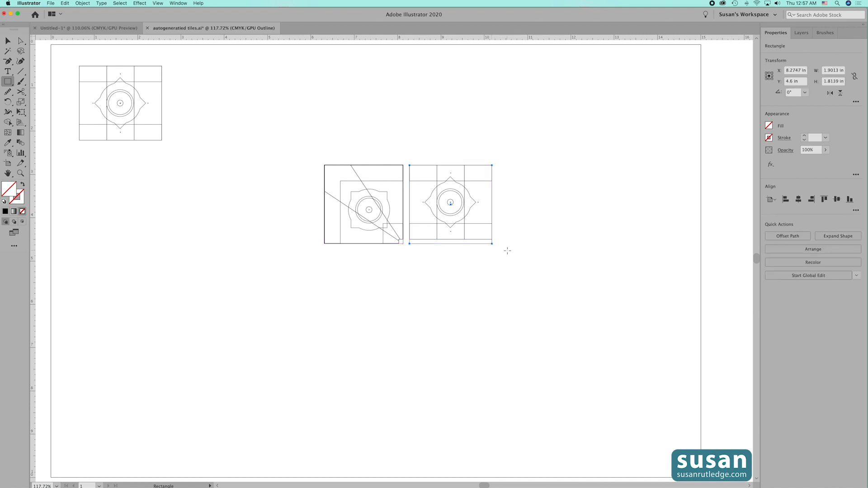
Move the new bounding rectangle to the bottom of the Side Tile group
click(803, 34)
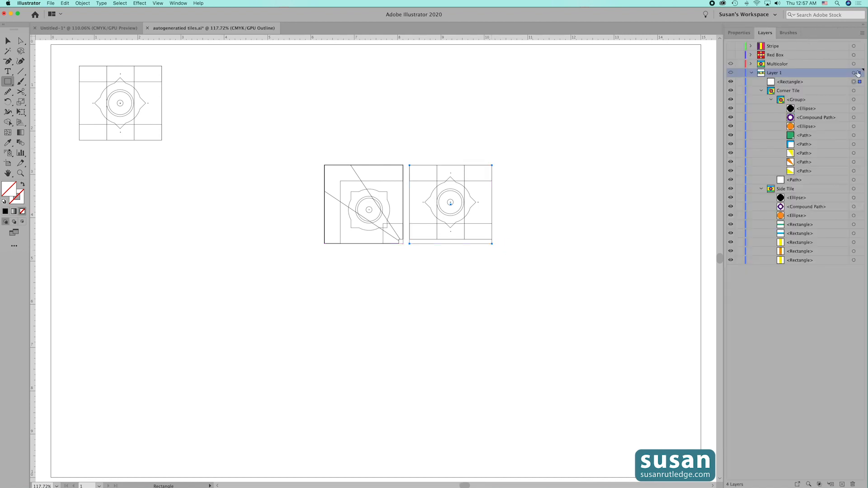
click(828, 83)
drag(828, 84, 841, 263)
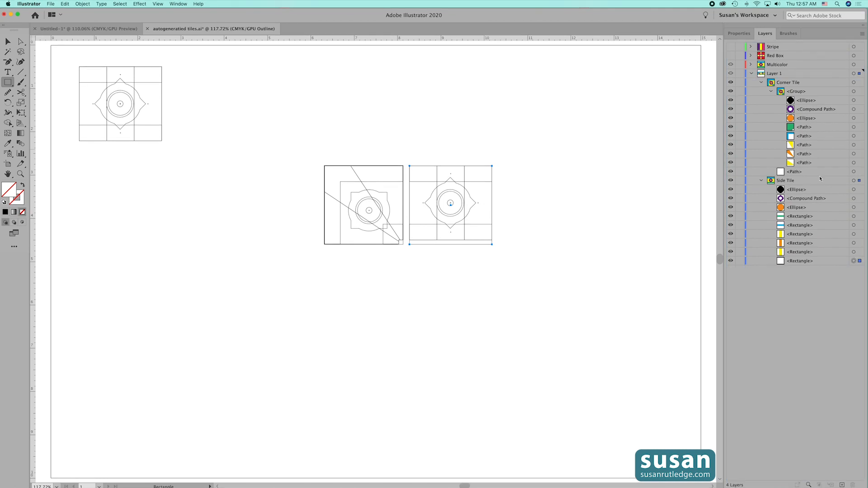
Group all of the side tile's artwork together with its new bounding rectangle
click(7, 42)
drag(407, 155, 506, 261)
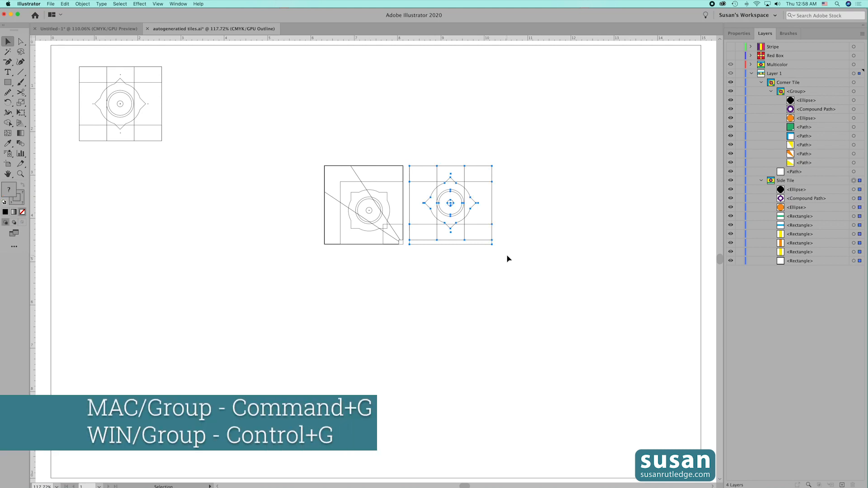
key(super+g)
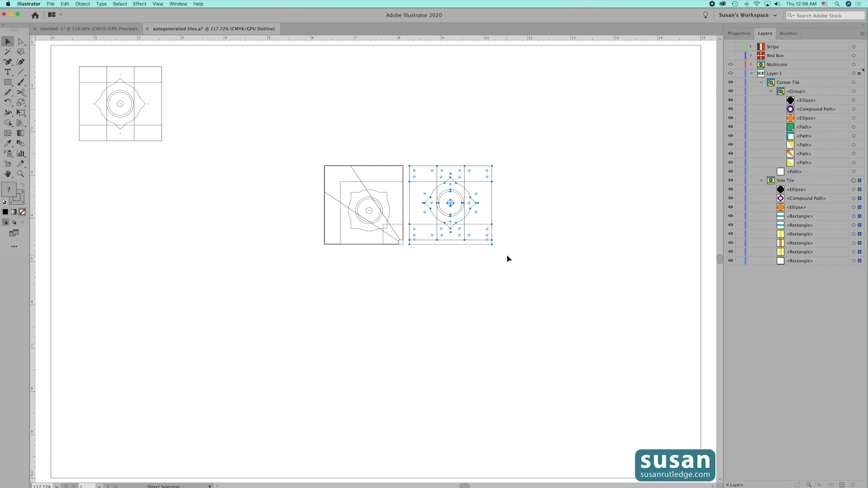
click(512, 245)
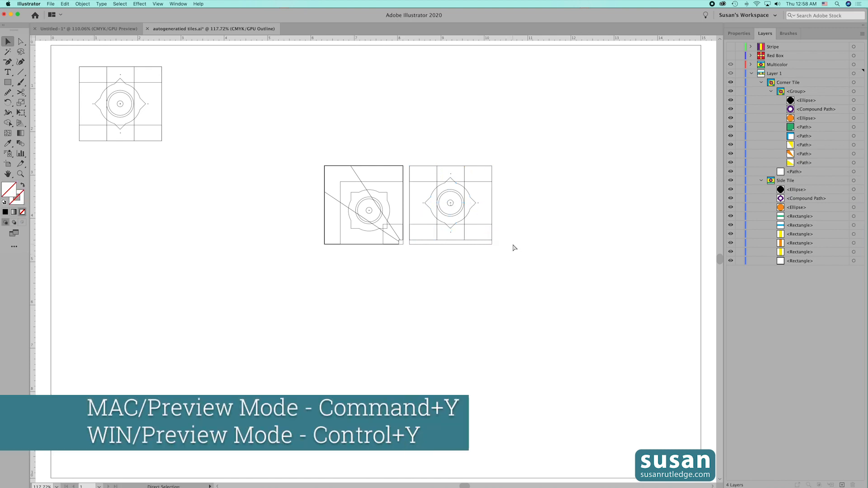
Return to preview mode and move the corner and side tiles together to the upper part of the artboard
key(super+y)
drag(316, 144, 502, 237)
drag(449, 214, 451, 109)
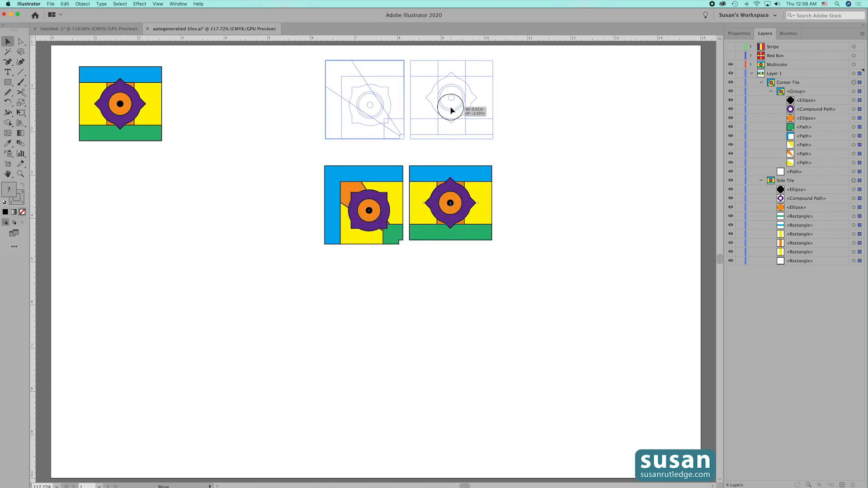
click(537, 186)
Replace the multicolor pattern brush's outer corner tile with the edited corner artwork, keeping the brush options as they are
click(788, 34)
mouse_move(310, 101)
mouse_down()
mouse_move(370, 104)
mouse_move(389, 122)
mouse_up()
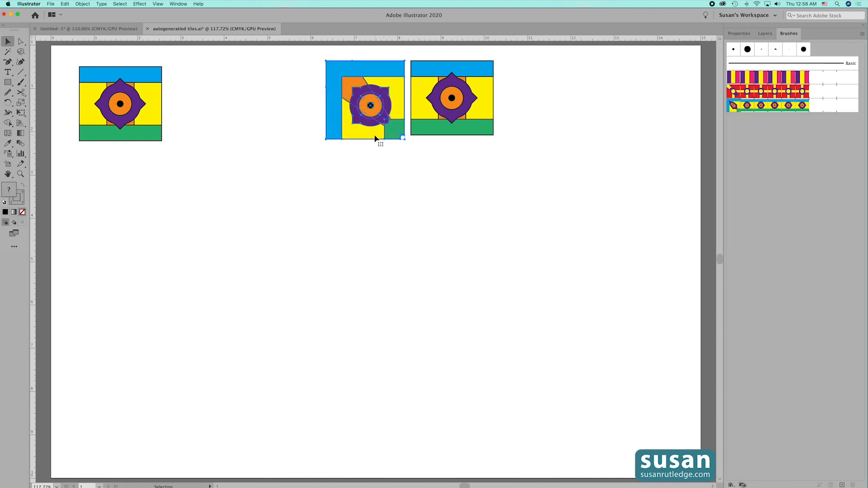
mouse_move(375, 134)
mouse_down()
mouse_move(479, 186)
mouse_move(693, 129)
mouse_move(732, 104)
mouse_up()
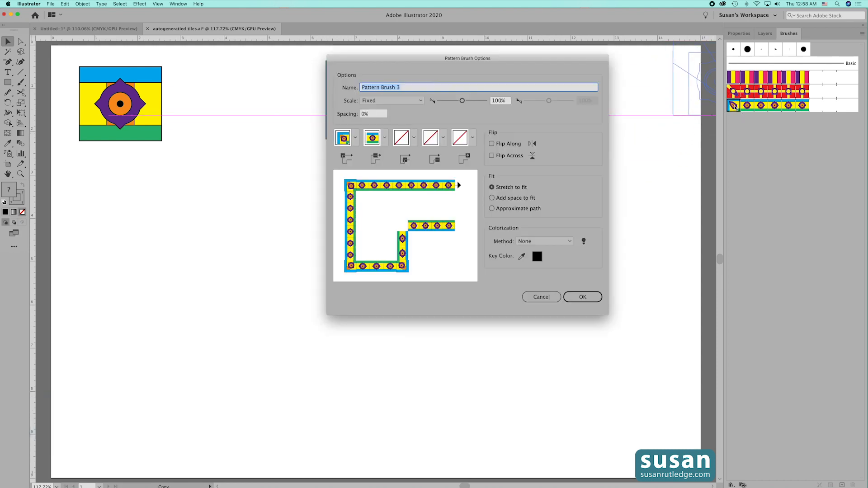
click(581, 297)
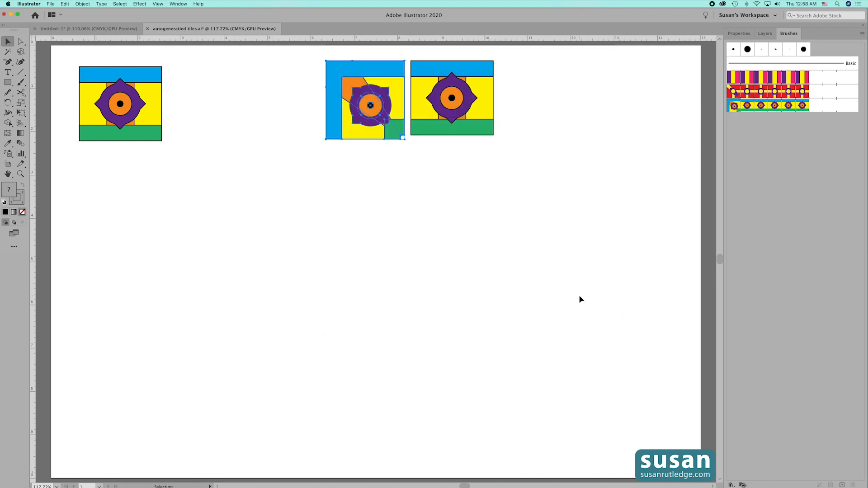
Draw a large rectangle below the tiles and apply the multicolor pattern brush to it
click(7, 82)
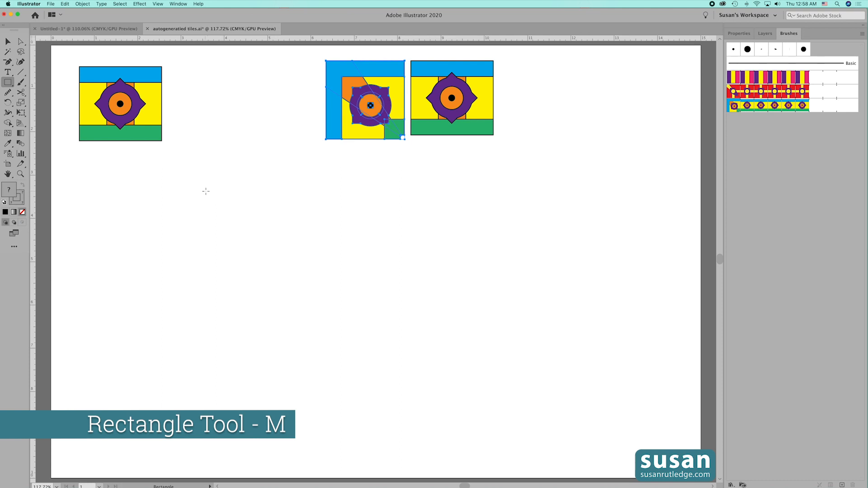
drag(206, 191, 597, 397)
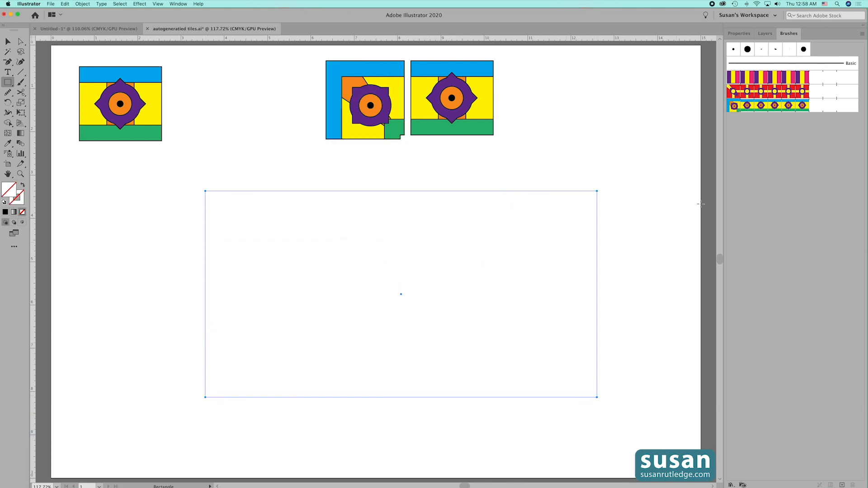
click(749, 108)
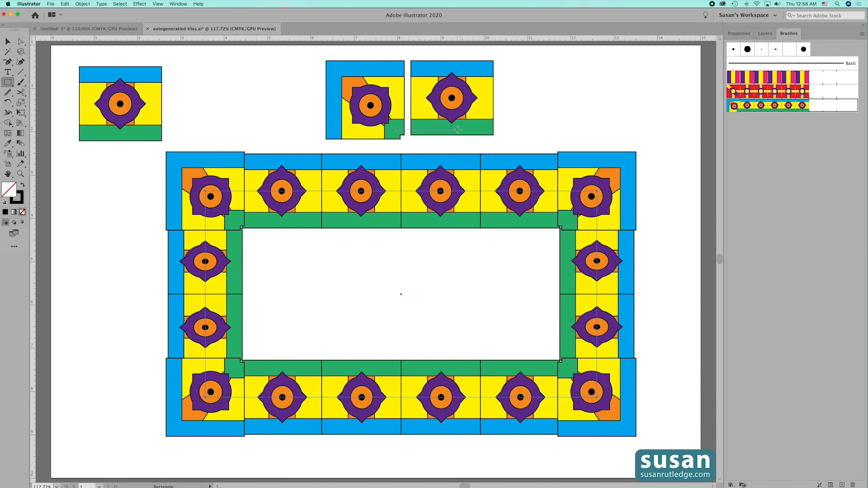
Replace the multicolor brush's side tile with the edited side artwork and apply the change to the rectangle's existing stroke
click(8, 42)
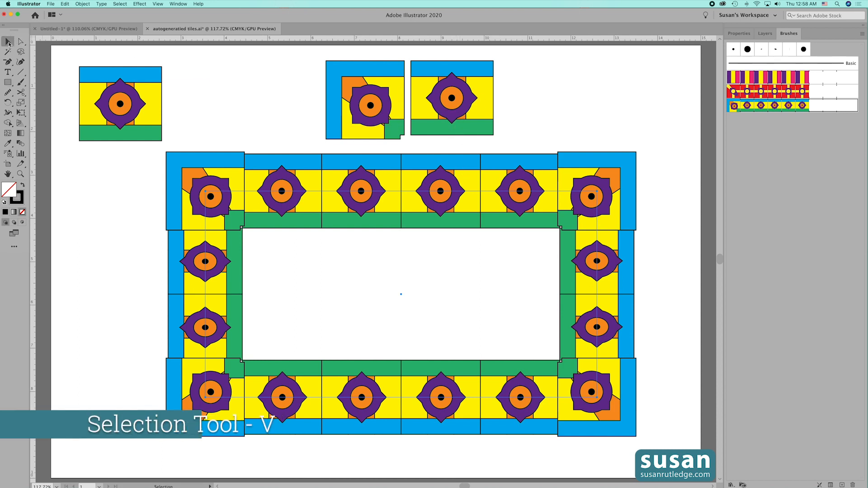
click(465, 131)
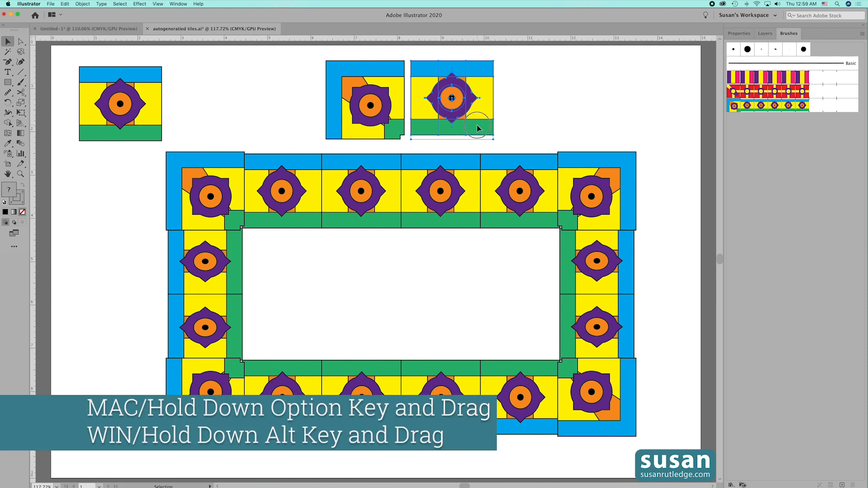
mouse_move(476, 129)
mouse_down()
mouse_move(701, 132)
mouse_move(748, 107)
mouse_move(729, 106)
mouse_up()
click(583, 296)
click(435, 265)
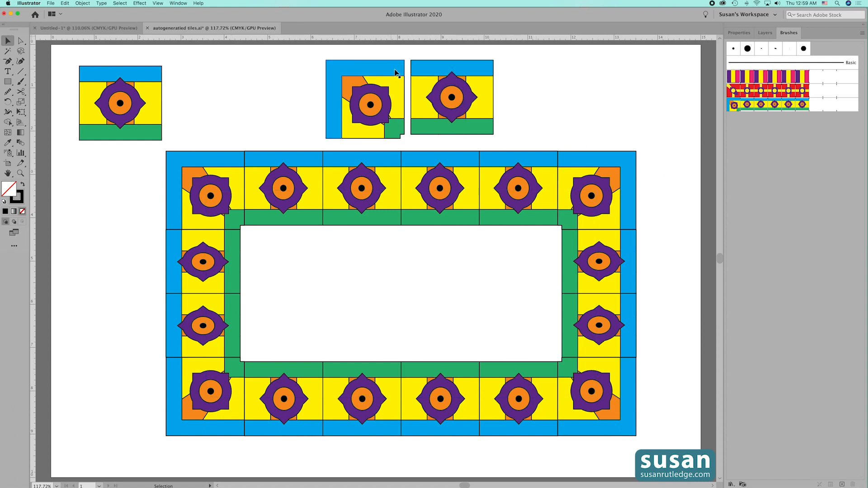
Move the side tile artwork beside the corner tile down about 0.1 in
drag(428, 72, 429, 73)
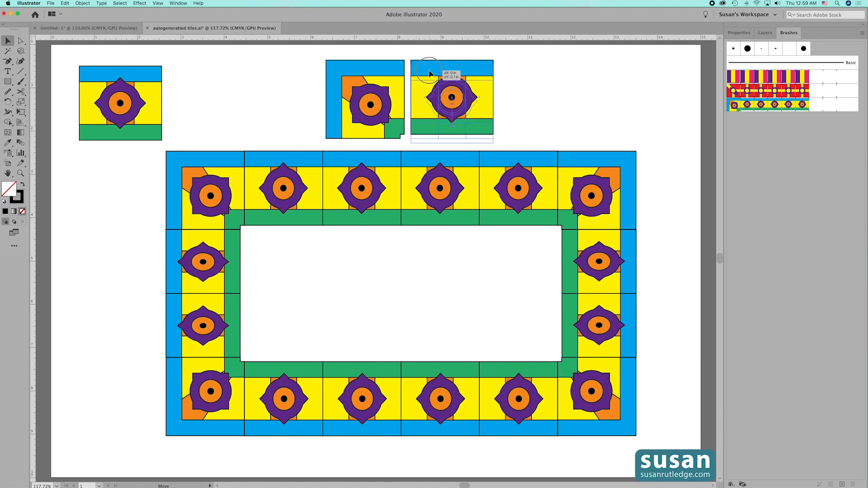
drag(429, 73, 428, 73)
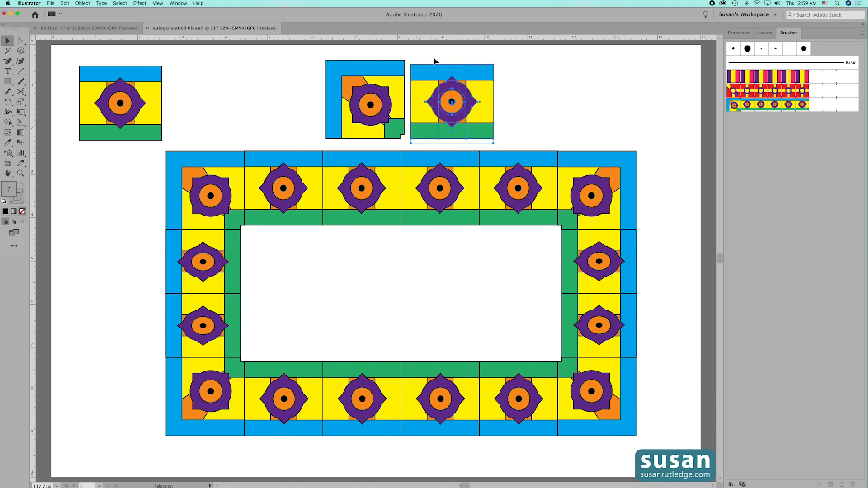